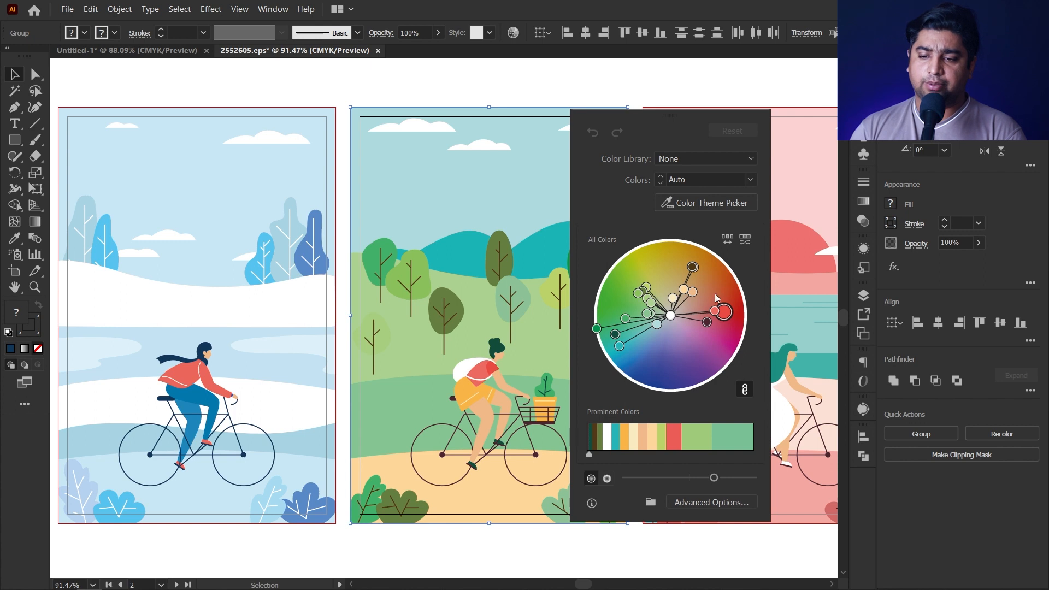
# - Shift the middle illustration's color wheel toward purple and blue, and limit its colors to the Kids Stuff library
pyautogui.moveTo(693, 267); pyautogui.dragTo(636, 272)
pyautogui.moveTo(679, 377); pyautogui.dragTo(710, 366)
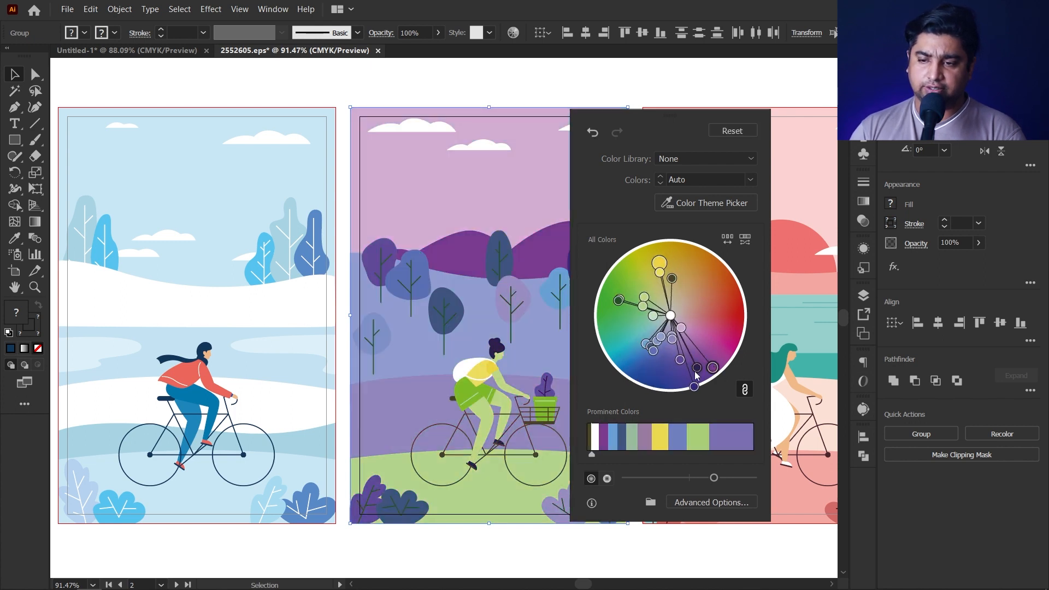
pyautogui.click(671, 163)
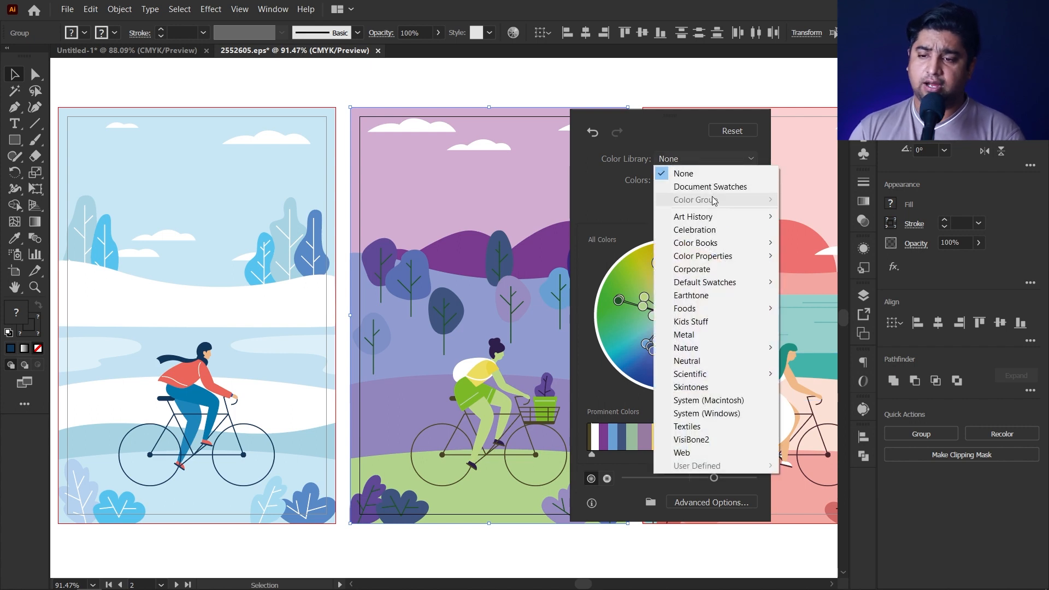
pyautogui.moveTo(717, 219)
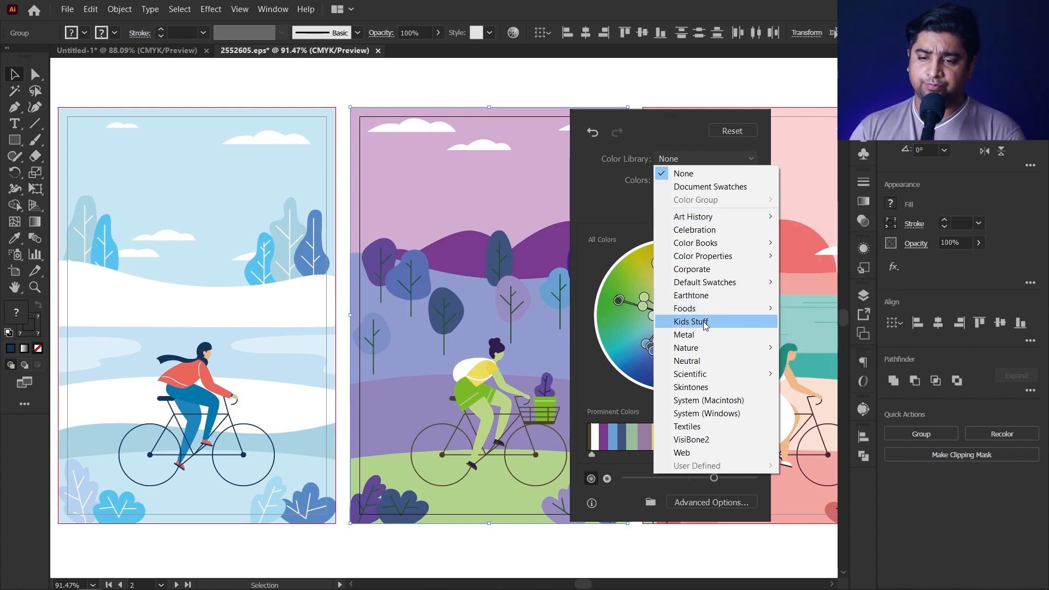
pyautogui.click(703, 321)
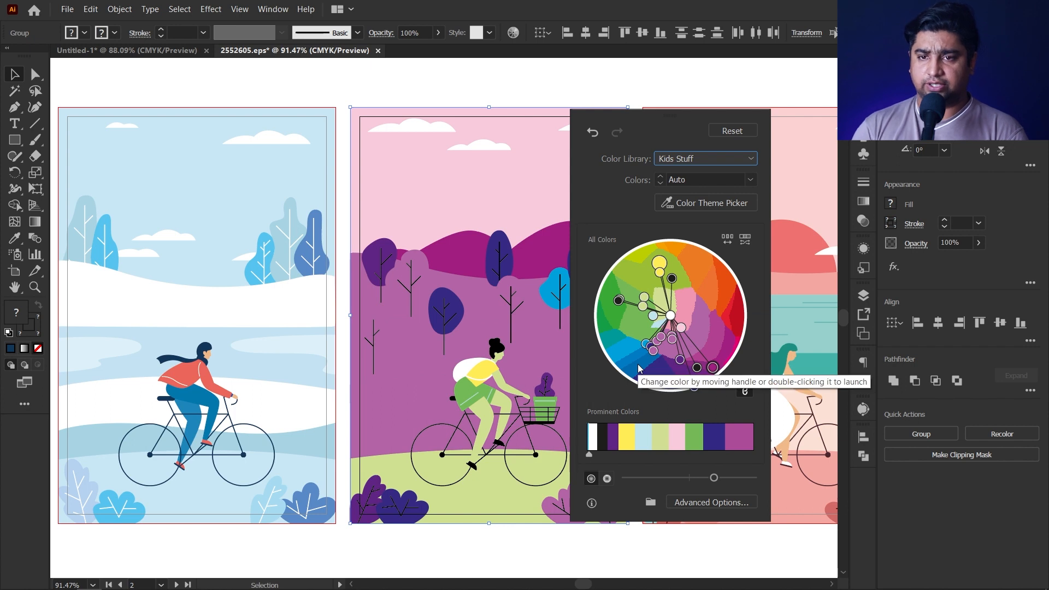
# - Recolor the middle illustration with the Triad library from the Scientific color libraries
pyautogui.click(695, 158)
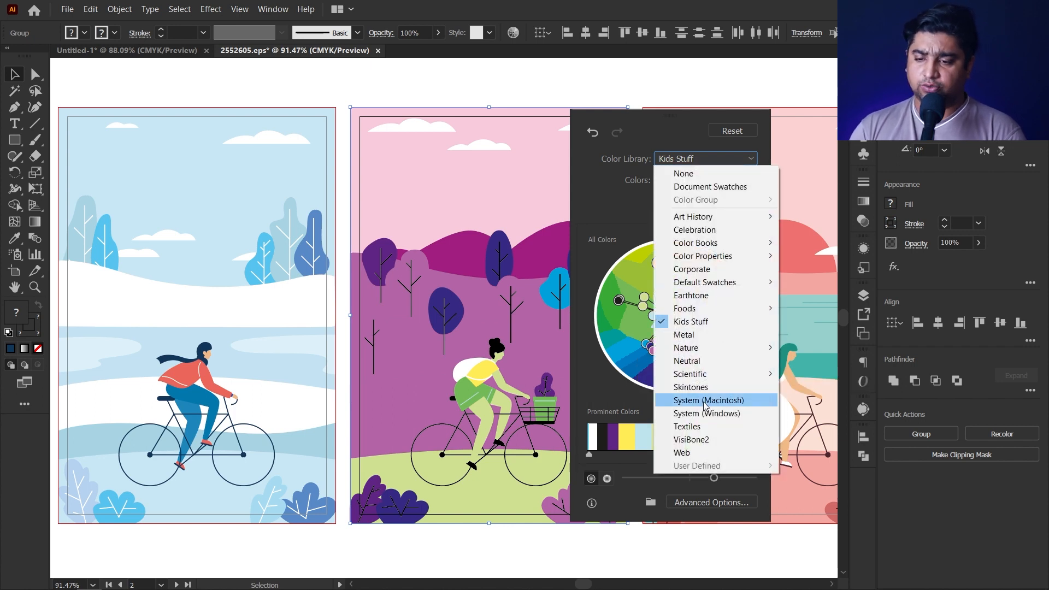
pyautogui.moveTo(703, 380)
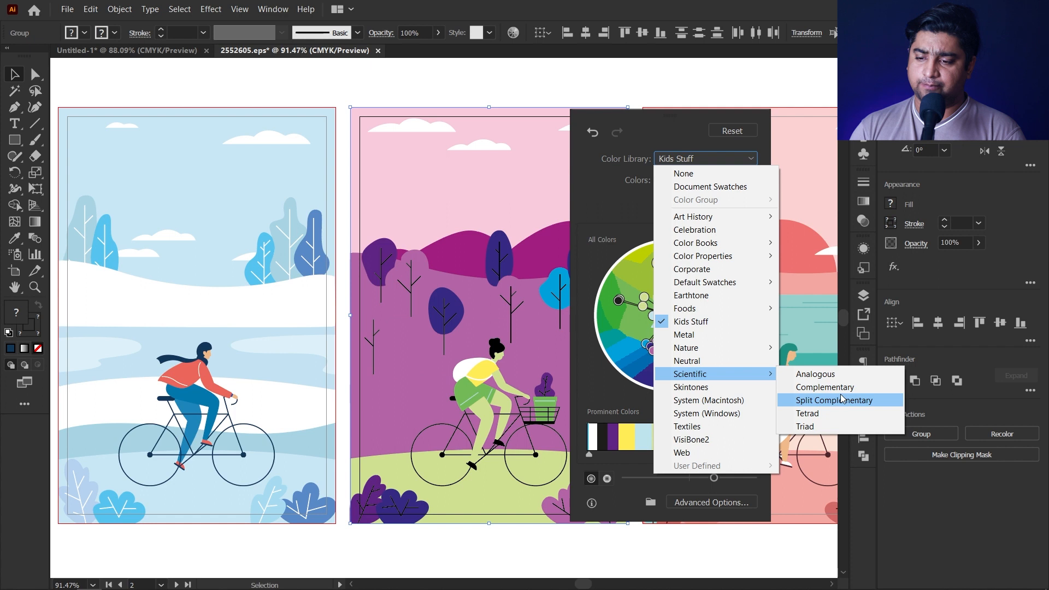
pyautogui.click(813, 428)
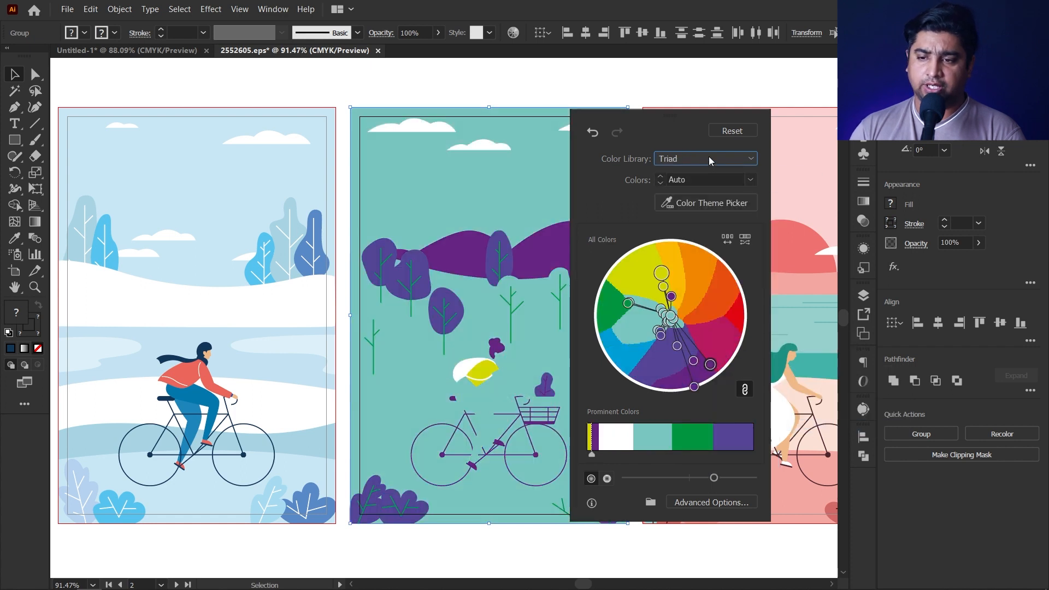
# - Apply the Pop Art library from Art History to the middle illustration and rotate its linked colors on the wheel toward green
pyautogui.click(697, 160)
pyautogui.moveTo(712, 216)
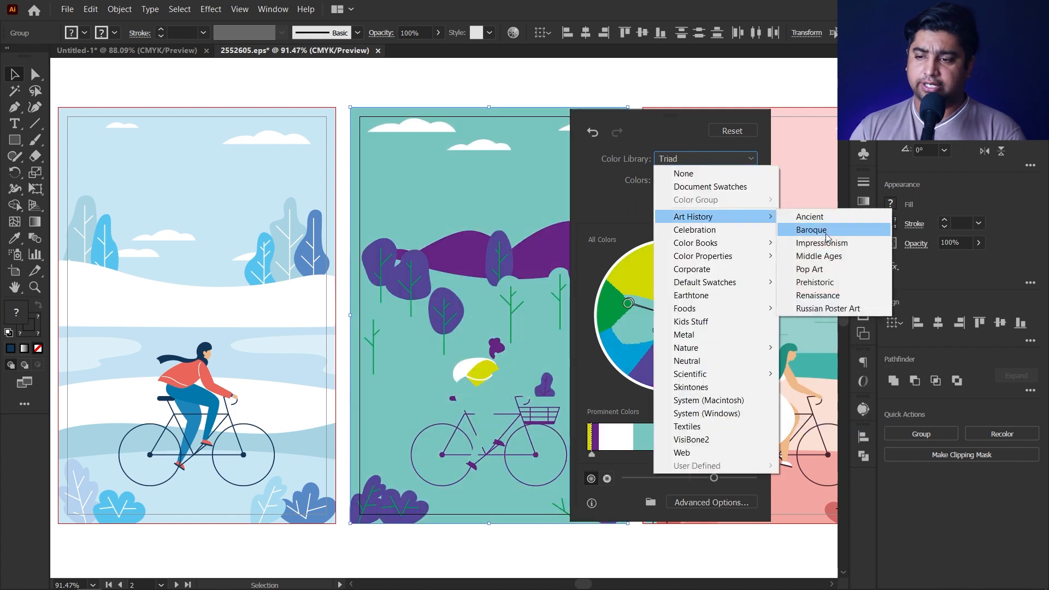
pyautogui.click(819, 273)
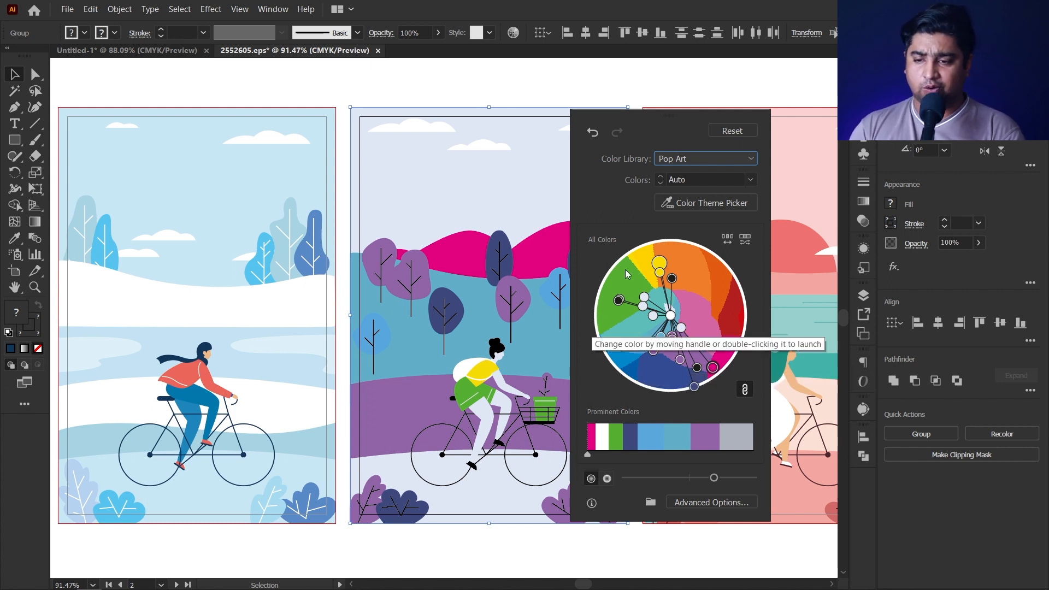
pyautogui.moveTo(659, 272); pyautogui.dragTo(633, 299)
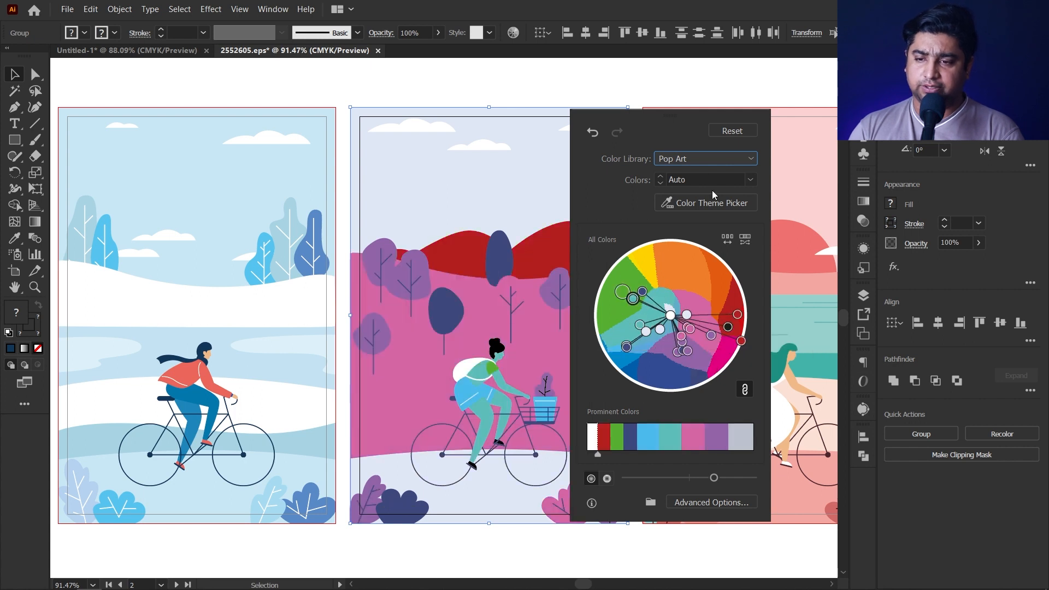
# - Set the color library back to None and shift the linked colors freely around the color wheel
pyautogui.click(698, 161)
pyautogui.click(691, 175)
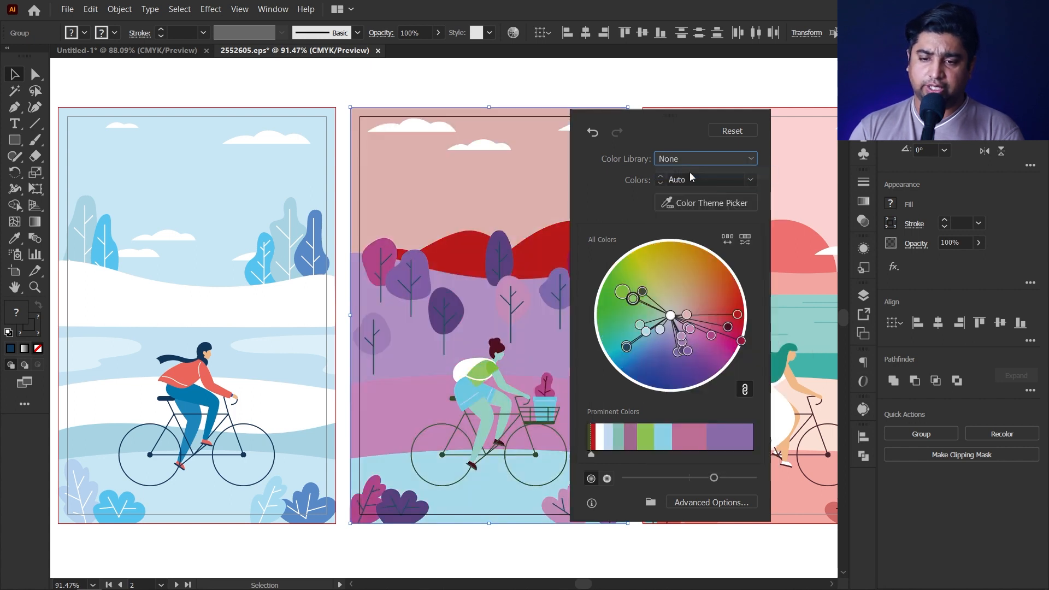
pyautogui.moveTo(712, 334); pyautogui.dragTo(682, 262)
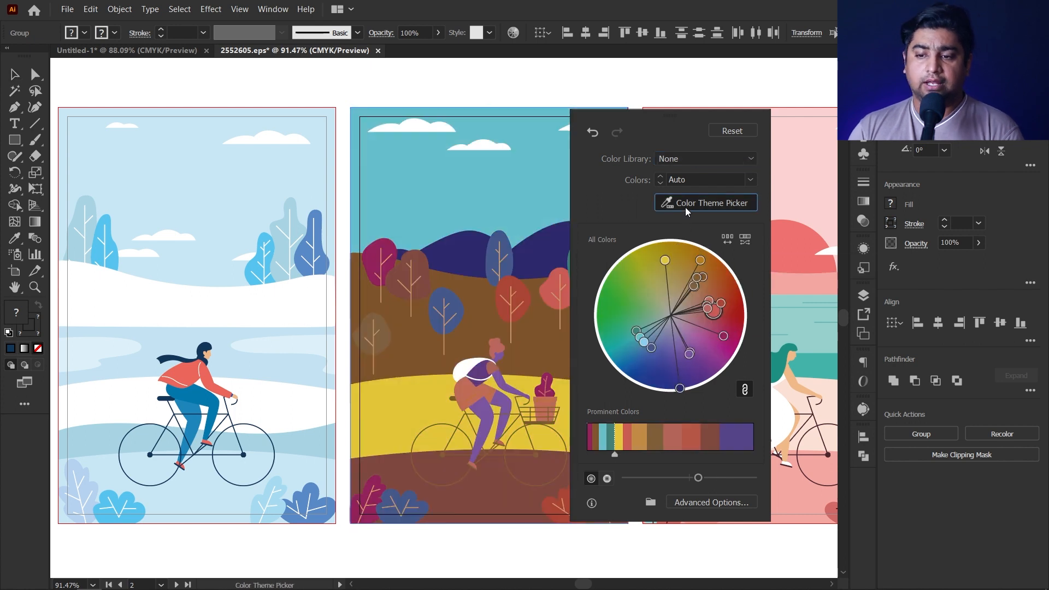
# - Recolor the middle illustration with the theme picked from the blue winter illustration and adjust its overall brightness
pyautogui.click(686, 208)
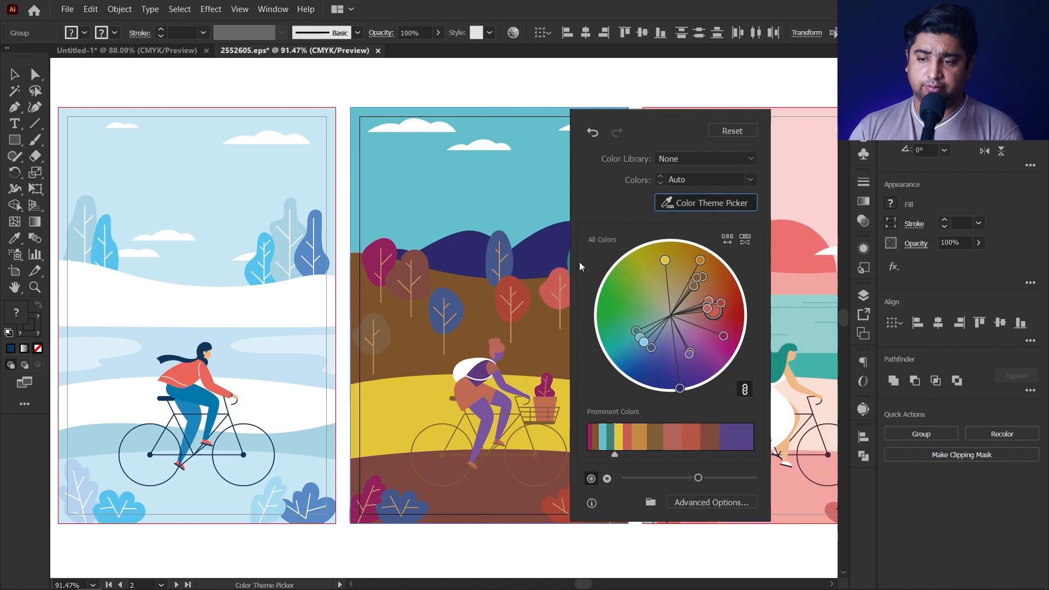
pyautogui.click(687, 204)
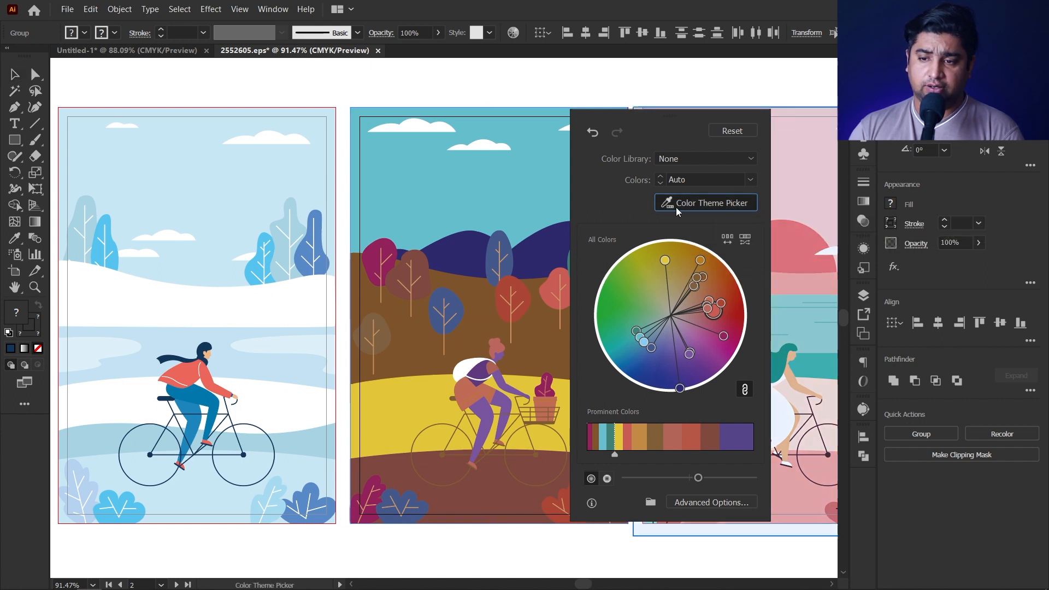
pyautogui.click(255, 184)
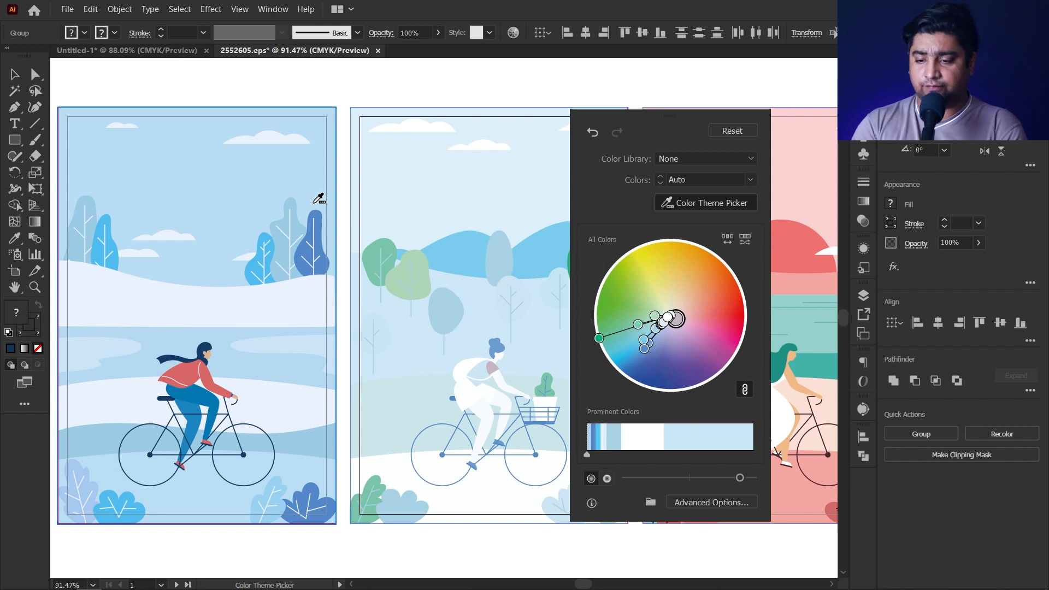
pyautogui.moveTo(740, 478)
pyautogui.mouseDown()
pyautogui.moveTo(667, 479)
pyautogui.moveTo(752, 478)
pyautogui.mouseUp()
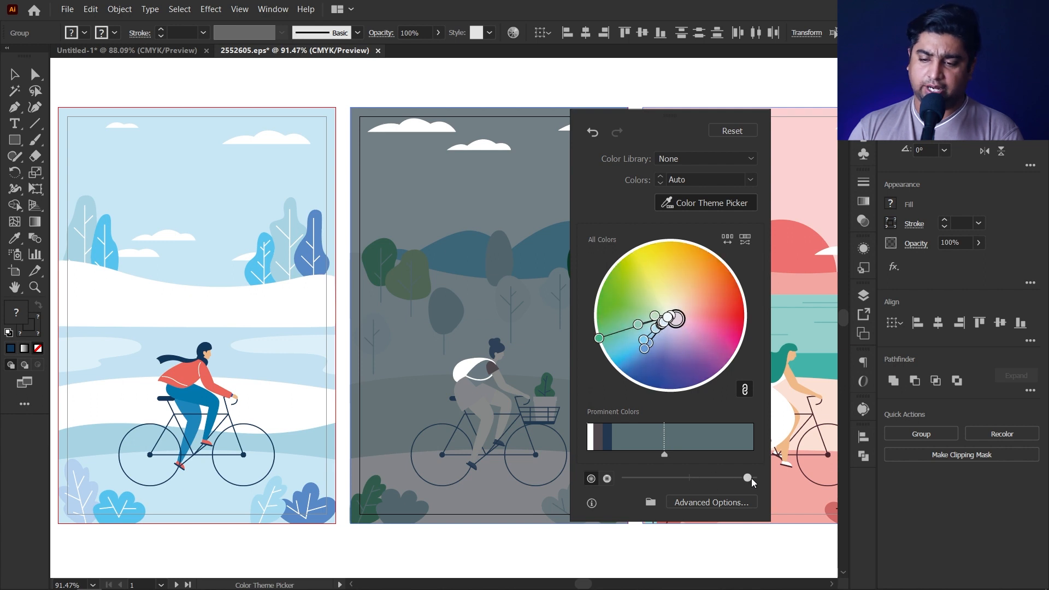
# - In the advanced recolor options, reassign the first red to a green with hue 93 and saturation 86%, and apply the recolor
pyautogui.click(701, 501)
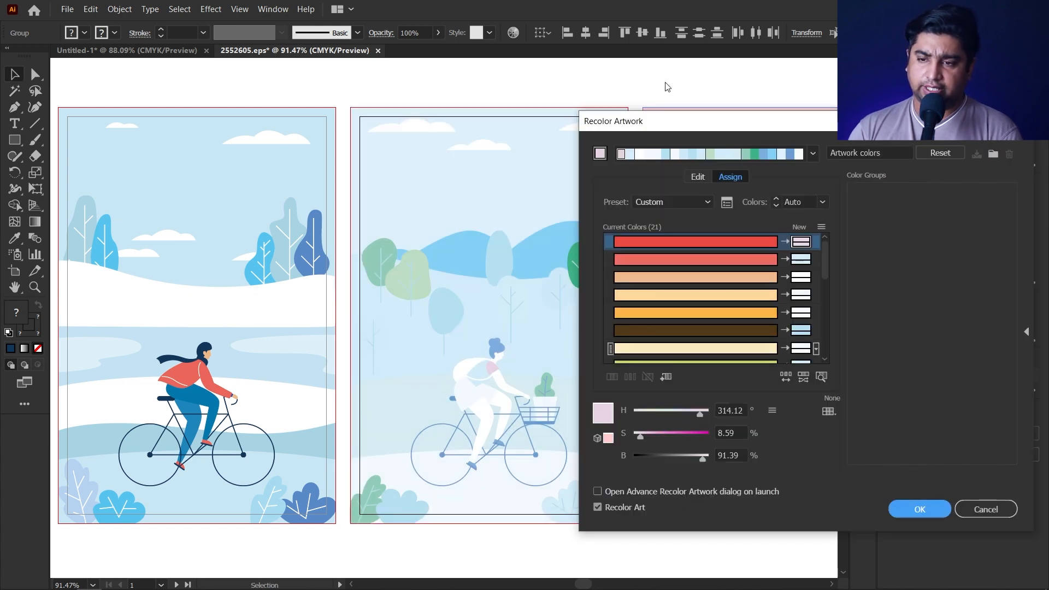
pyautogui.moveTo(663, 135); pyautogui.dragTo(344, 131)
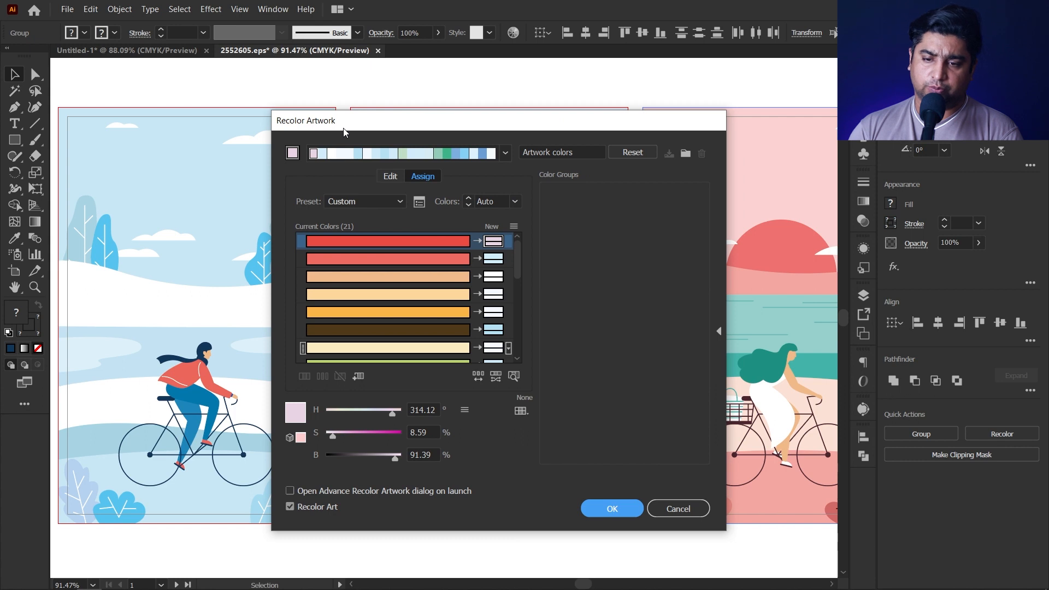
pyautogui.click(383, 244)
pyautogui.moveTo(389, 414); pyautogui.dragTo(346, 413)
pyautogui.click(390, 437)
pyautogui.click(391, 436)
pyautogui.click(373, 411)
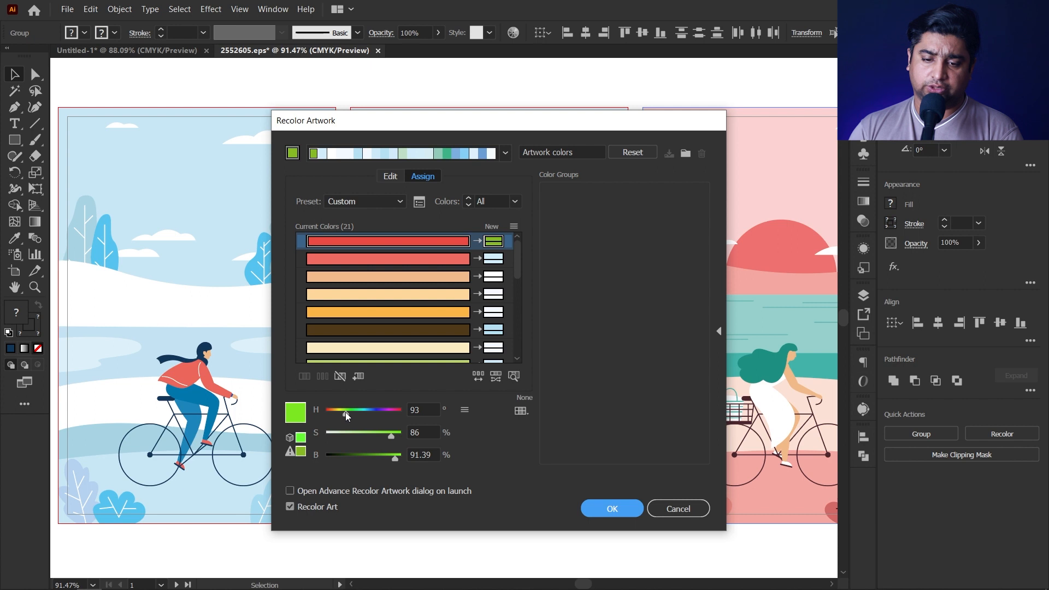
pyautogui.click(609, 507)
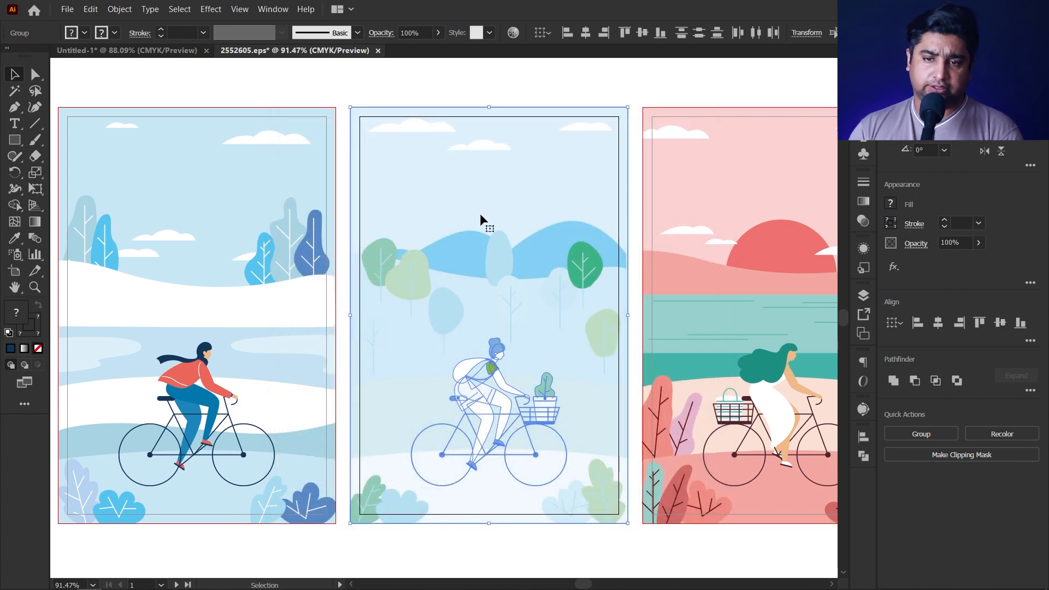
# - Reopen Recolor Artwork for the middle illustration and randomize its color order, saturation and brightness
pyautogui.click(513, 33)
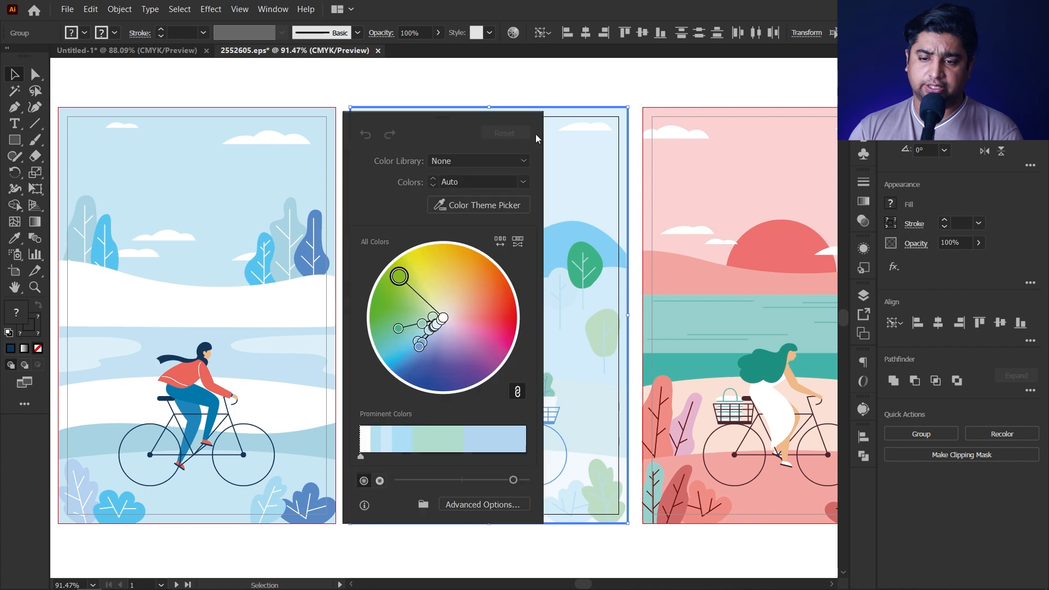
pyautogui.moveTo(443, 118); pyautogui.dragTo(640, 120)
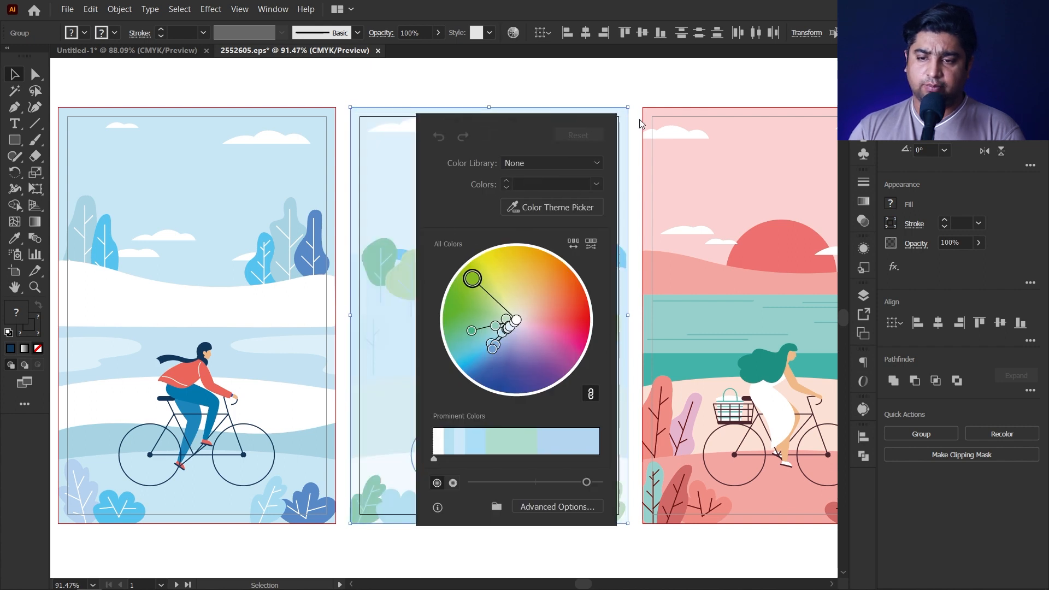
pyautogui.click(746, 243)
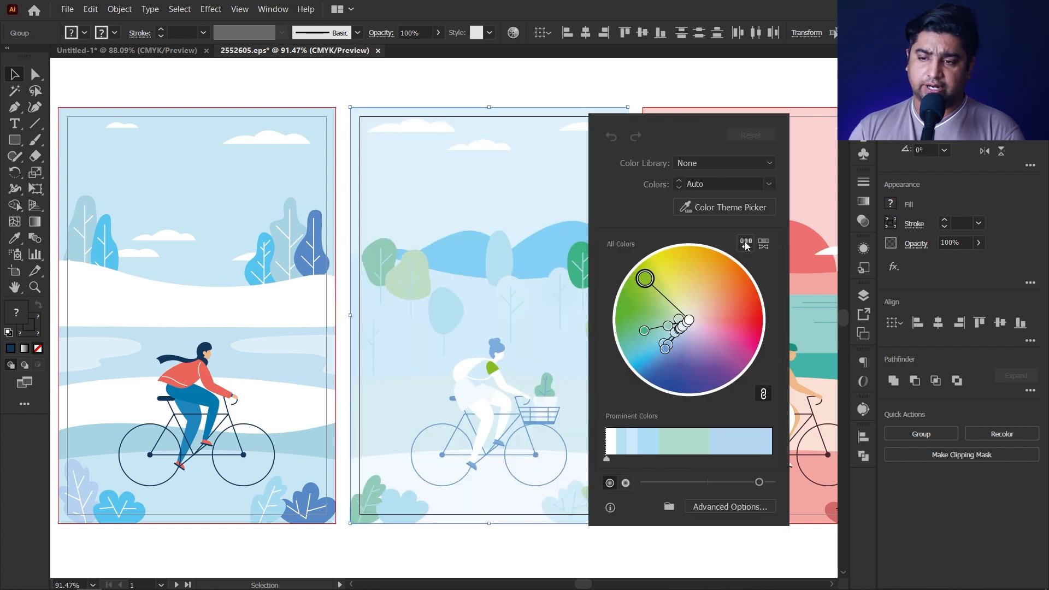
pyautogui.click(746, 243)
pyautogui.click(746, 244)
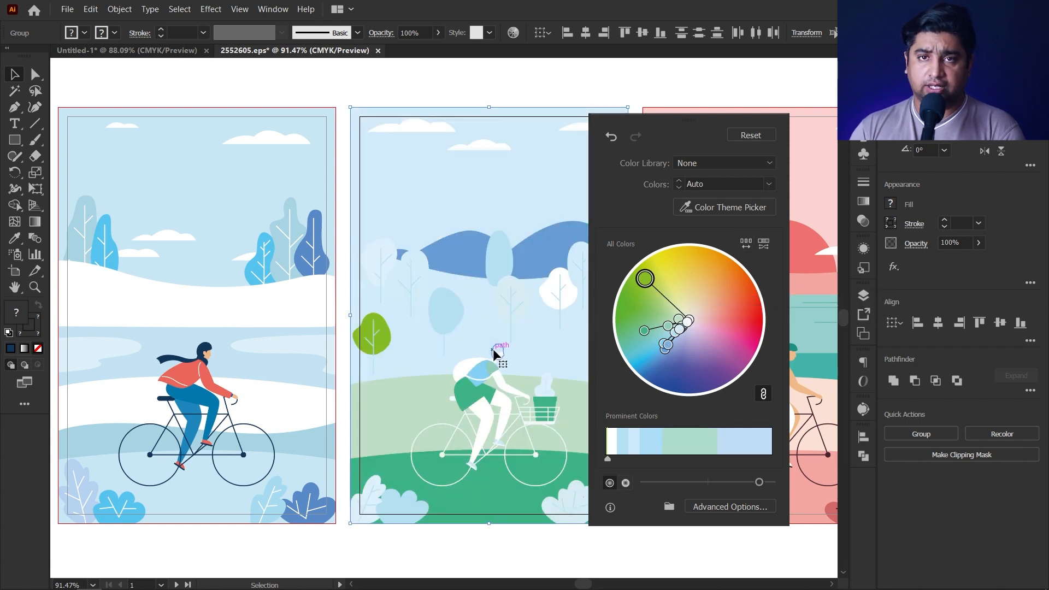
pyautogui.click(764, 244)
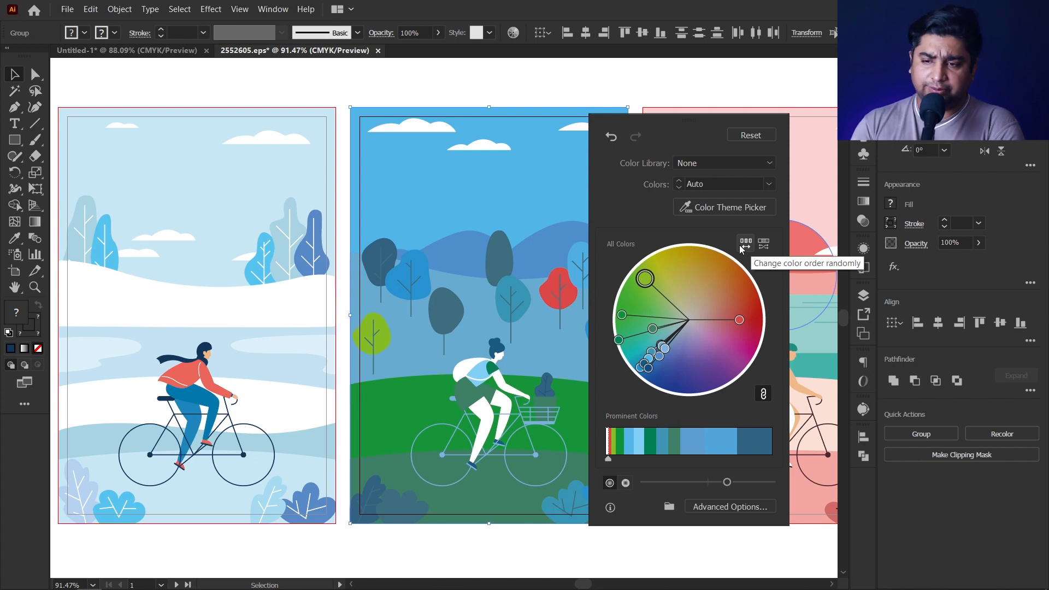
# - Reduce the number of colors in the middle illustration's recolor to 4
pyautogui.click(704, 186)
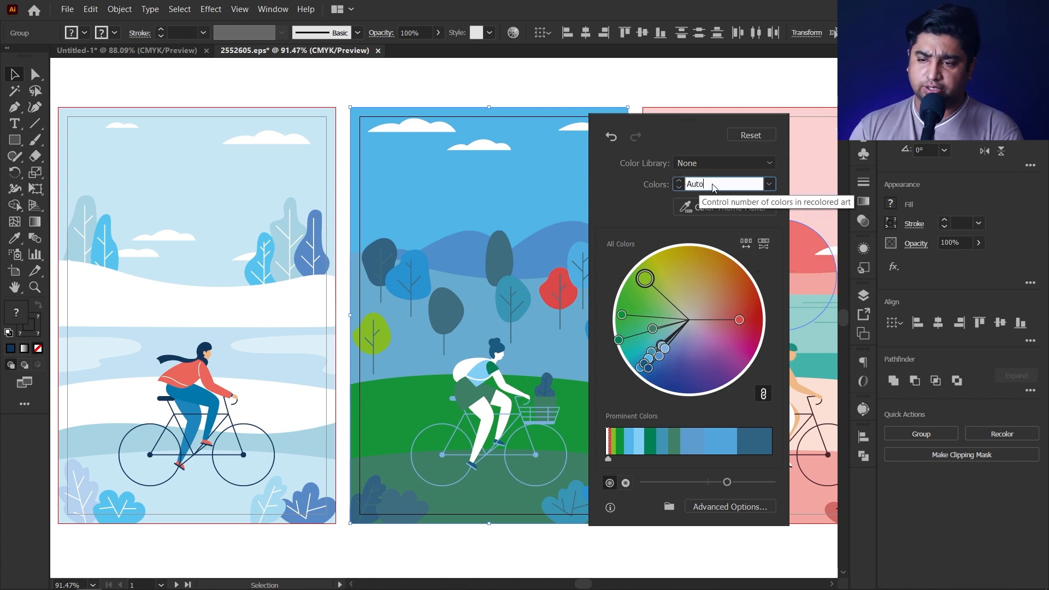
pyautogui.click(678, 185)
pyautogui.click(677, 185)
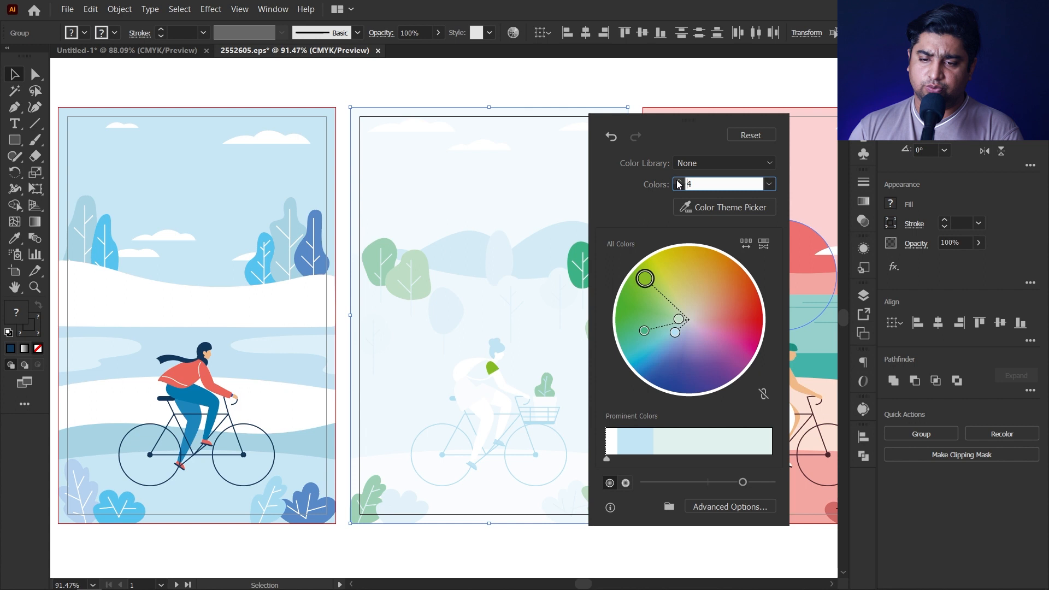
pyautogui.click(677, 184)
pyautogui.click(678, 185)
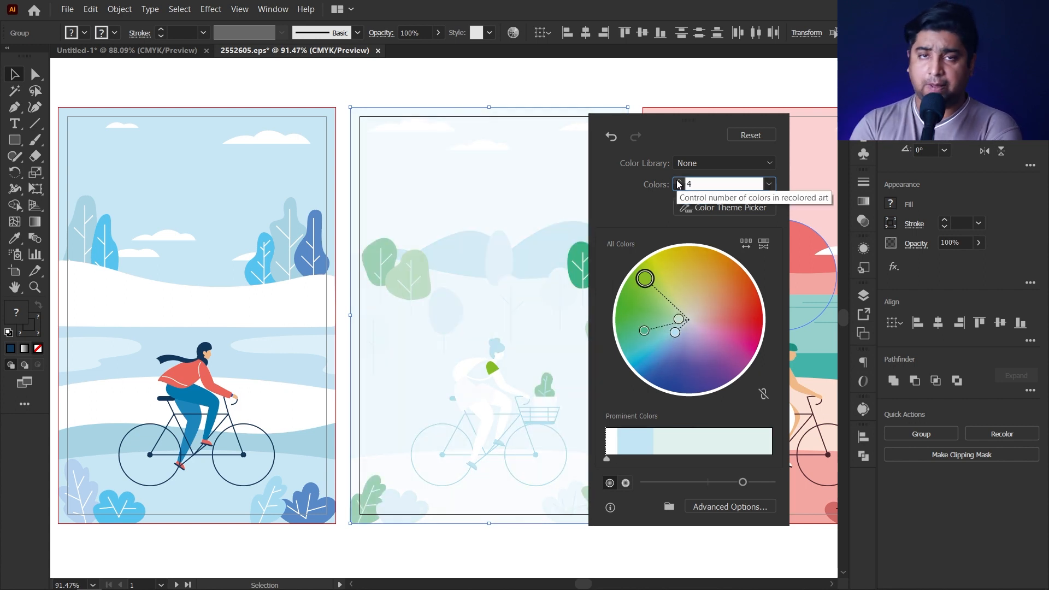
pyautogui.click(677, 188)
pyautogui.click(678, 188)
pyautogui.click(677, 188)
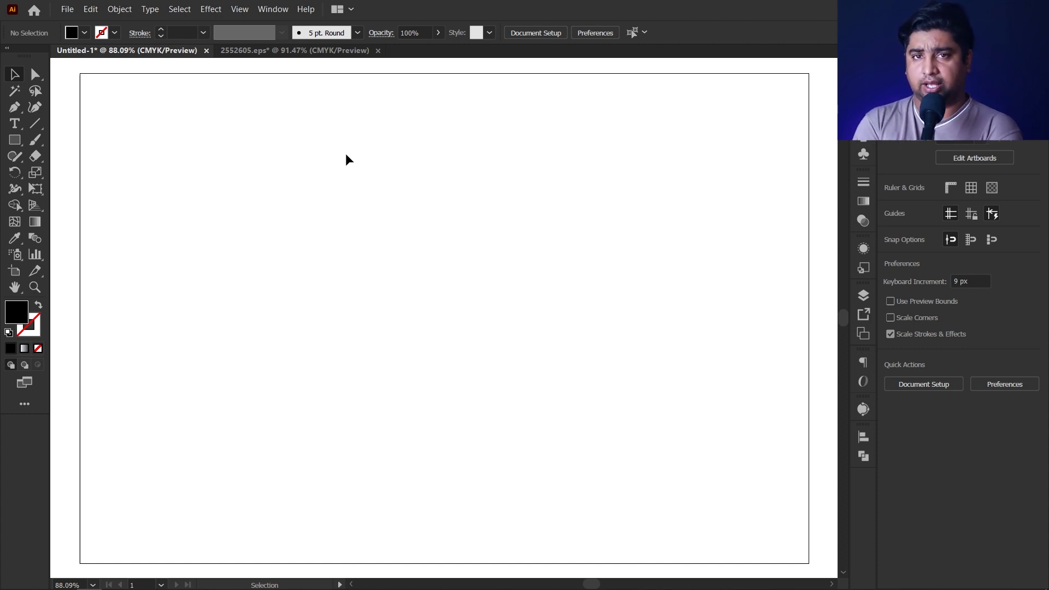
# - Add a point text object reading "Text" on the blank artboard of the Untitled-1 document
pyautogui.press('t')
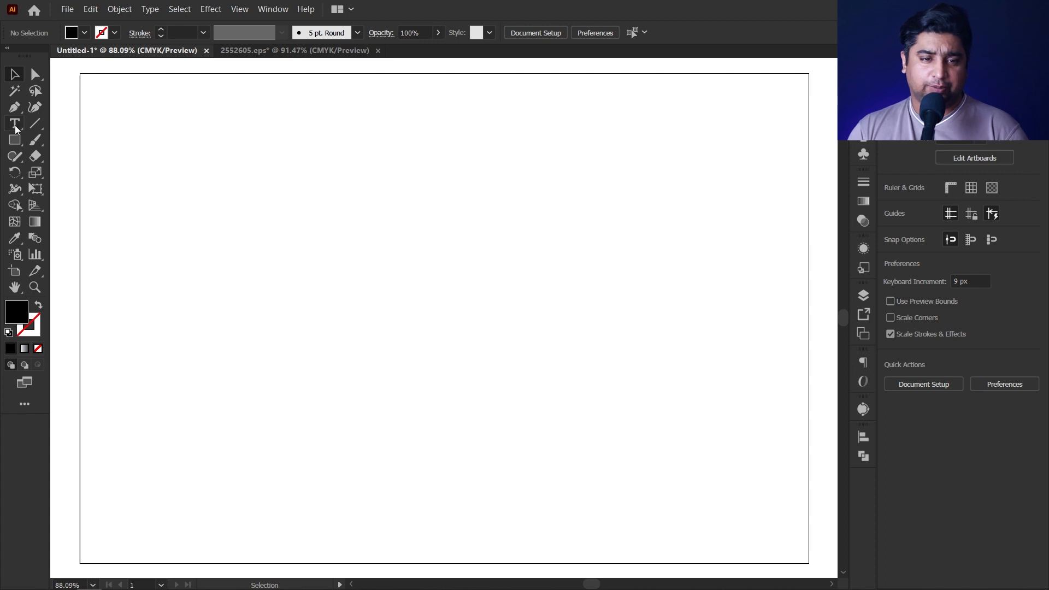
pyautogui.click(332, 253)
pyautogui.write('Text')
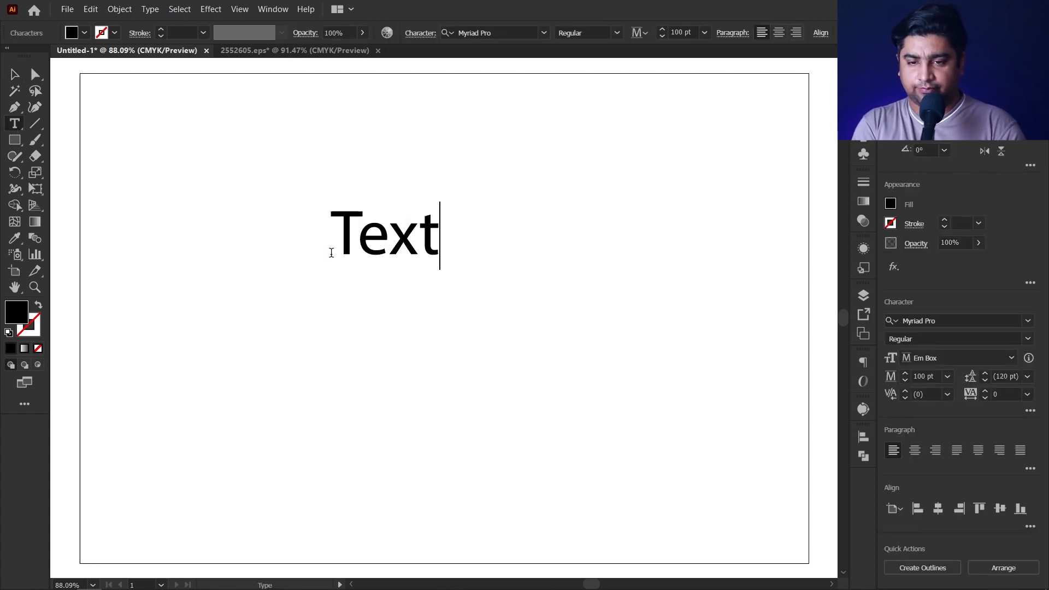
# - Enlarge the word "Text" to about 186.6 pt, reposition it on the artboard and set its font to Metropolis
pyautogui.press('Escape')
pyautogui.moveTo(440, 270); pyautogui.dragTo(536, 329)
pyautogui.moveTo(512, 282); pyautogui.dragTo(444, 306)
pyautogui.click(929, 321)
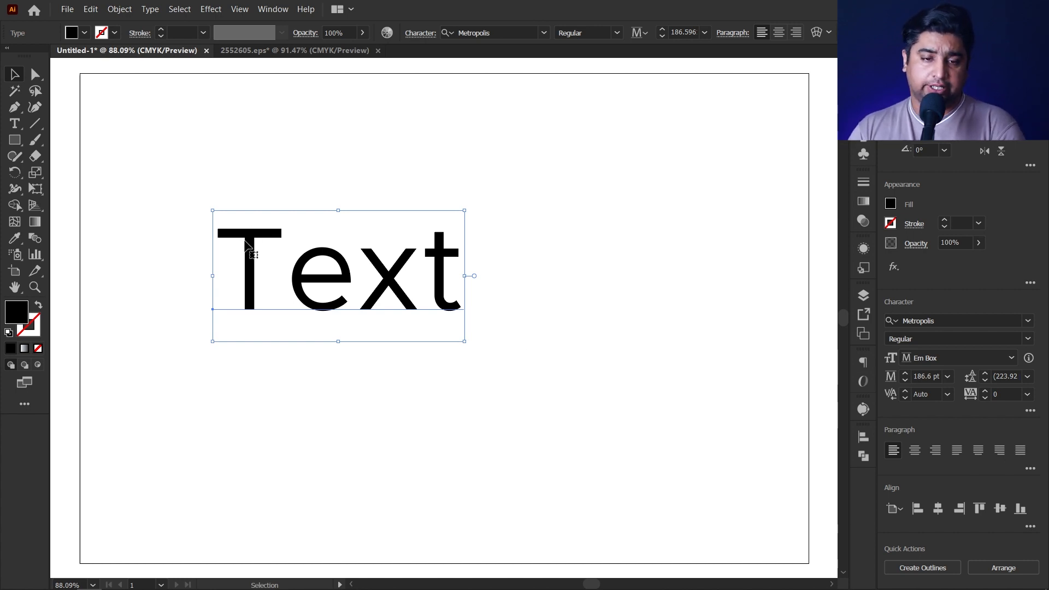
# - Draw a small black horizontal rectangle beside the word "Text" and move it down to the text's lower right
pyautogui.click(15, 140)
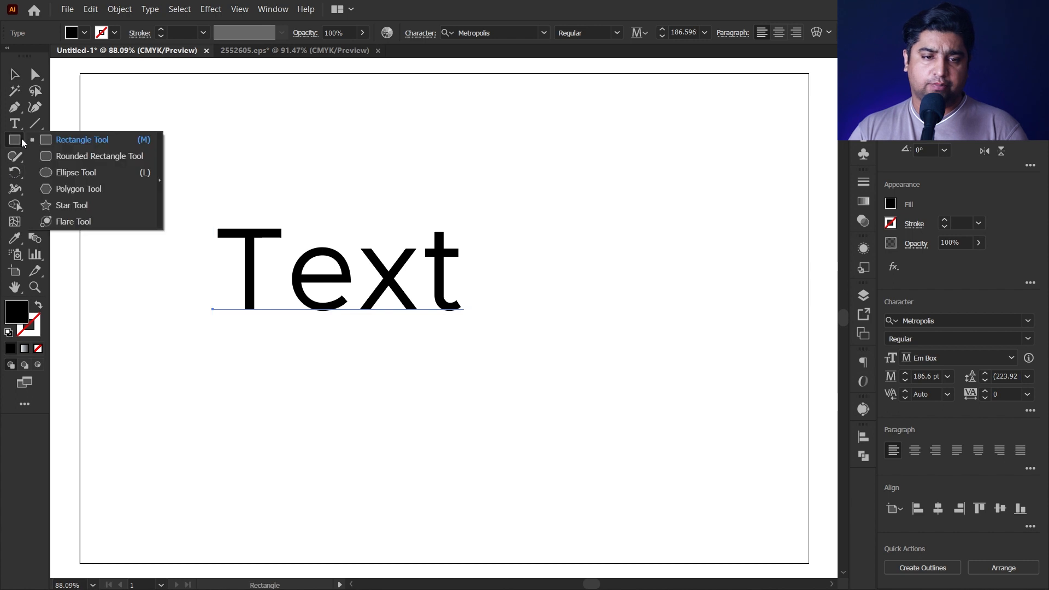
pyautogui.click(83, 143)
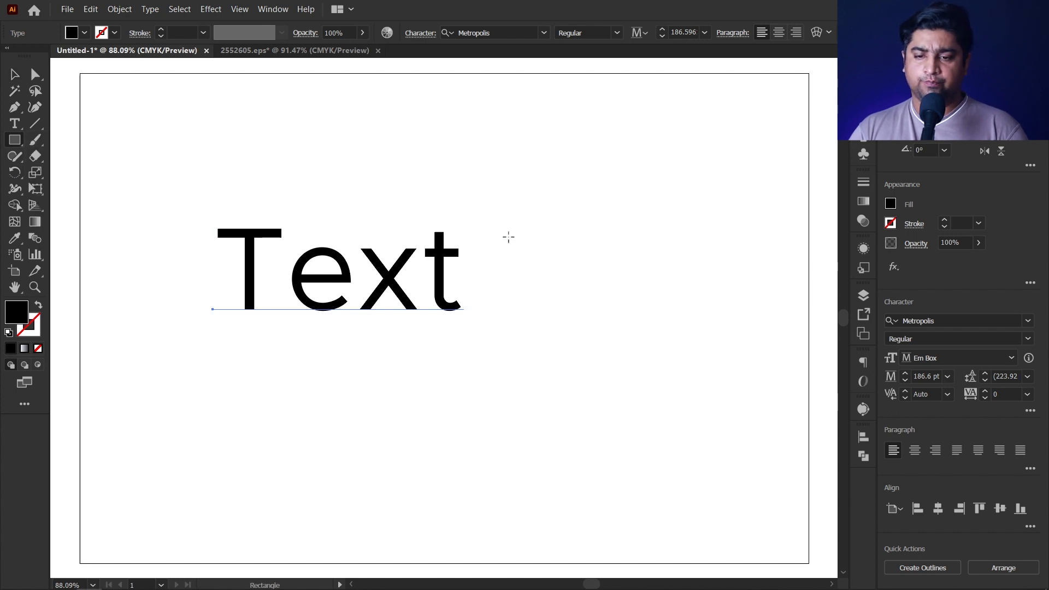
pyautogui.moveTo(521, 257); pyautogui.dragTo(632, 294)
pyautogui.press('v')
pyautogui.moveTo(555, 296); pyautogui.dragTo(544, 367)
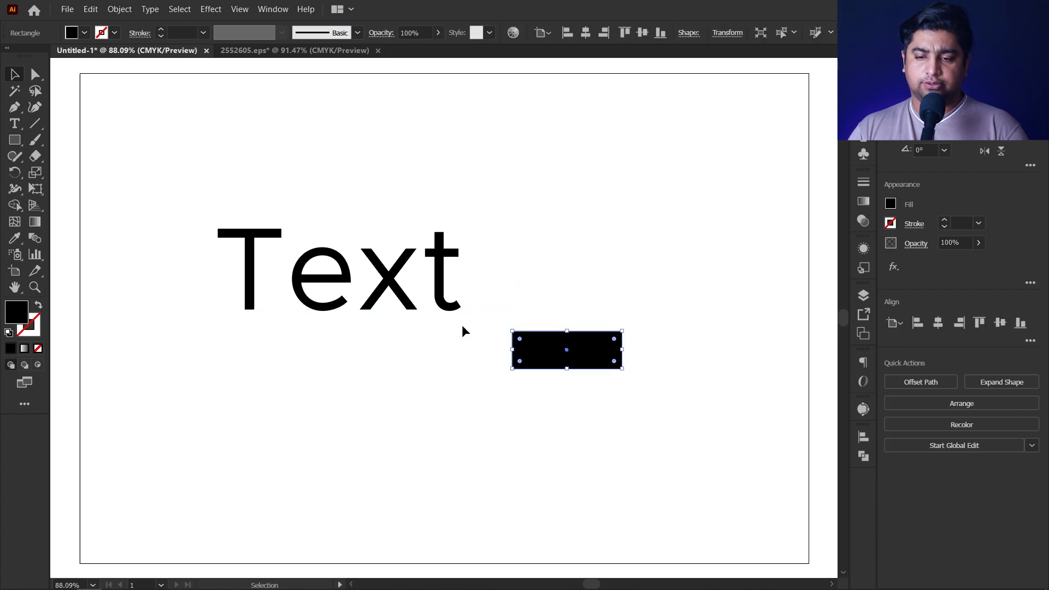
# - Select the word "Text" and the black rectangle together and align their vertical centers
pyautogui.keyDown('shift'); pyautogui.click(451, 306); pyautogui.keyUp('shift')
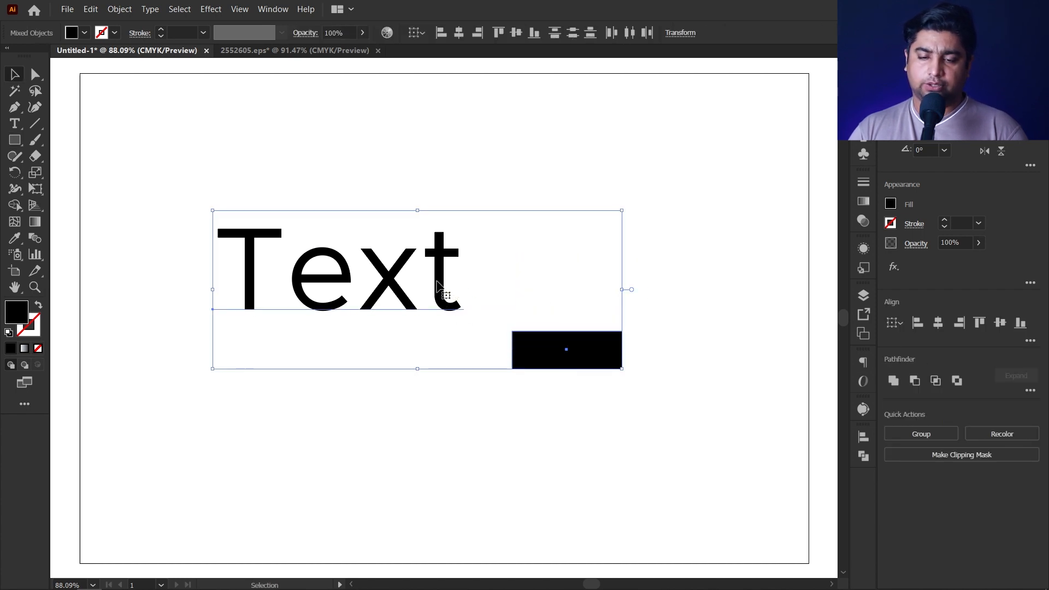
pyautogui.click(455, 361)
pyautogui.click(359, 273)
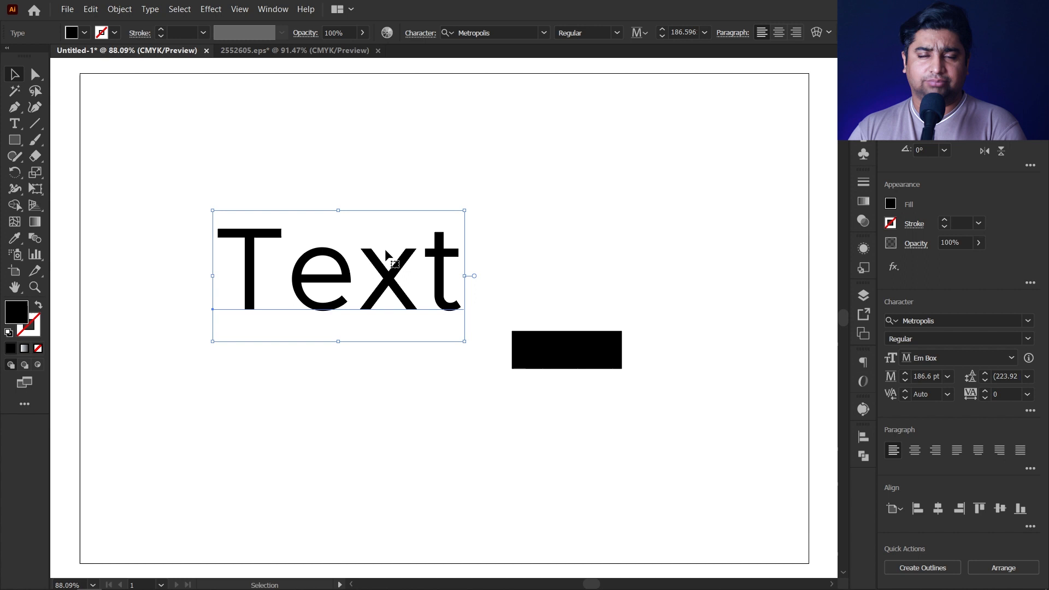
pyautogui.moveTo(370, 182); pyautogui.dragTo(469, 382)
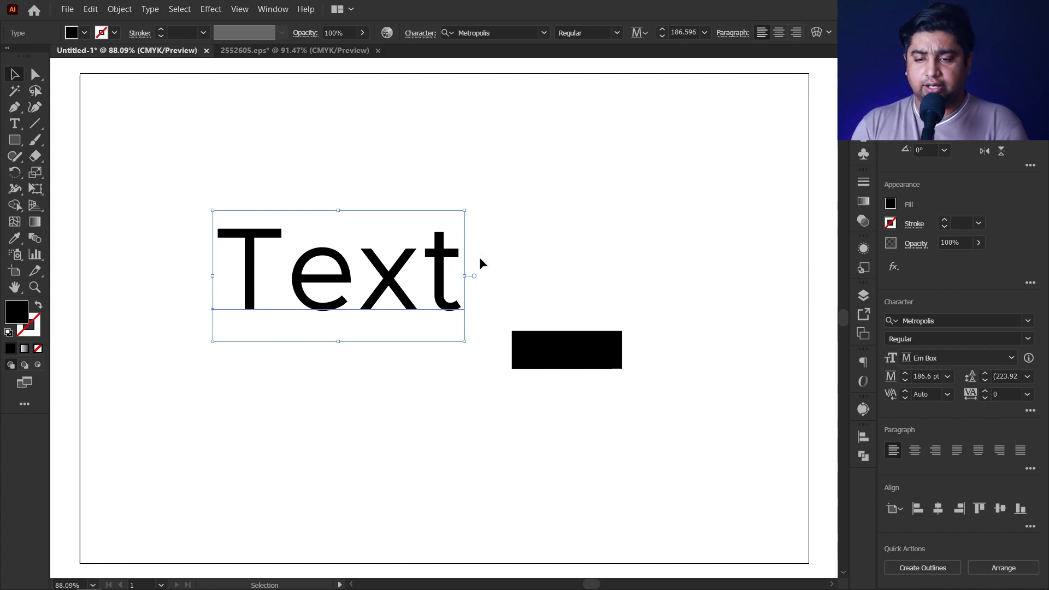
pyautogui.moveTo(399, 184); pyautogui.dragTo(585, 389)
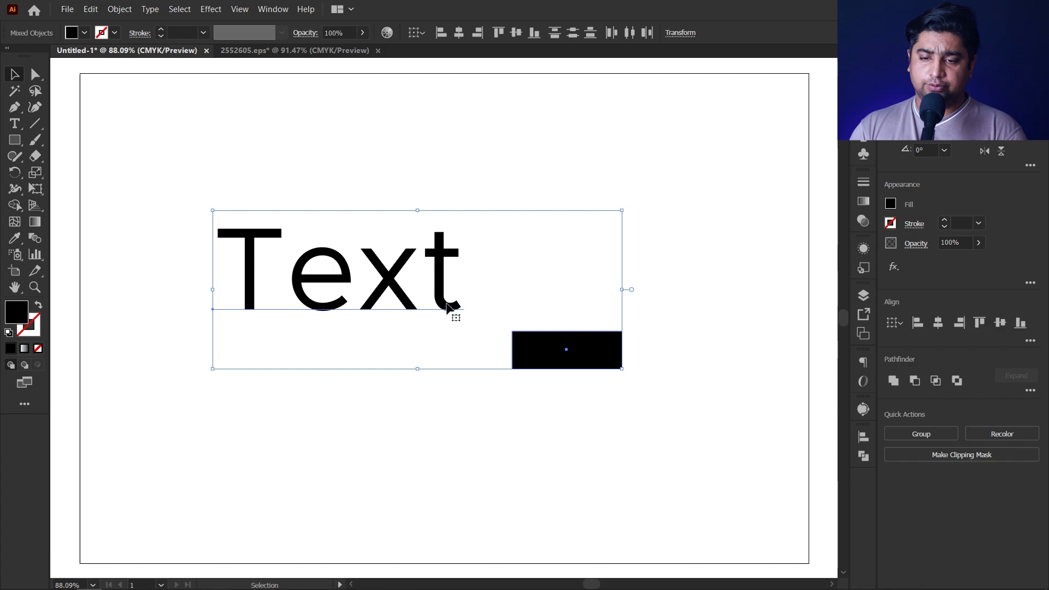
pyautogui.click(1001, 322)
pyautogui.click(732, 373)
pyautogui.click(449, 281)
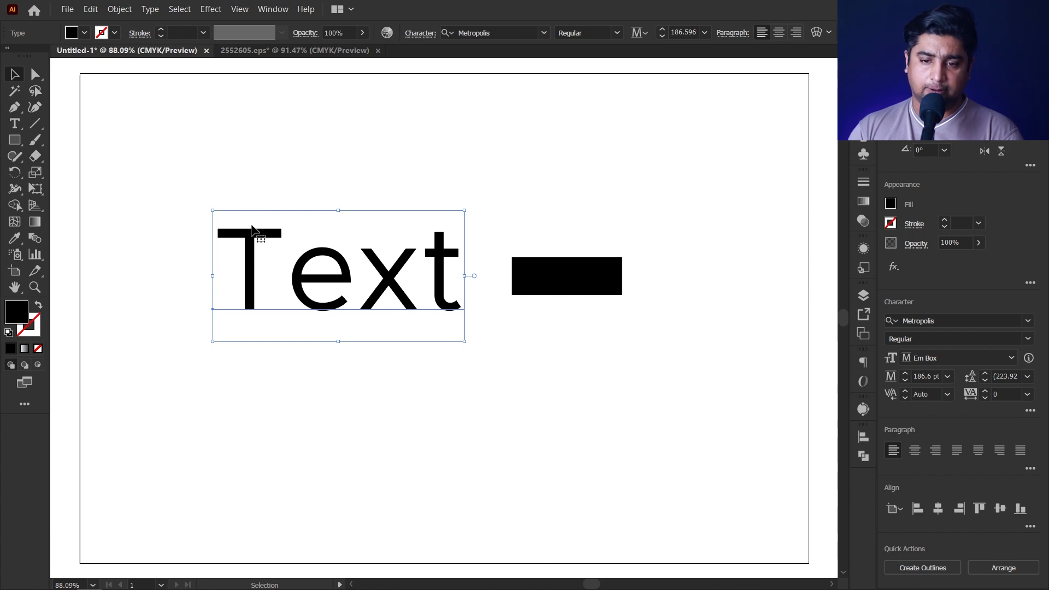
# - Try the rectangle over the word "Text", undo that move, and place it just past the last letter near the baseline
pyautogui.moveTo(558, 283); pyautogui.dragTo(418, 283)
pyautogui.hotkey('ctrl', 'z')
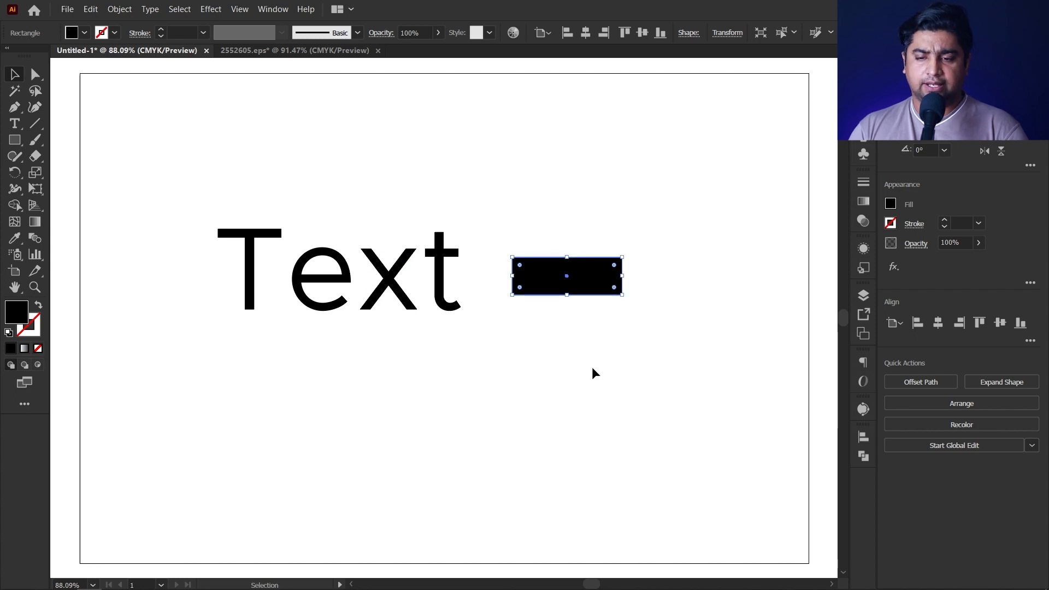
pyautogui.click(592, 366)
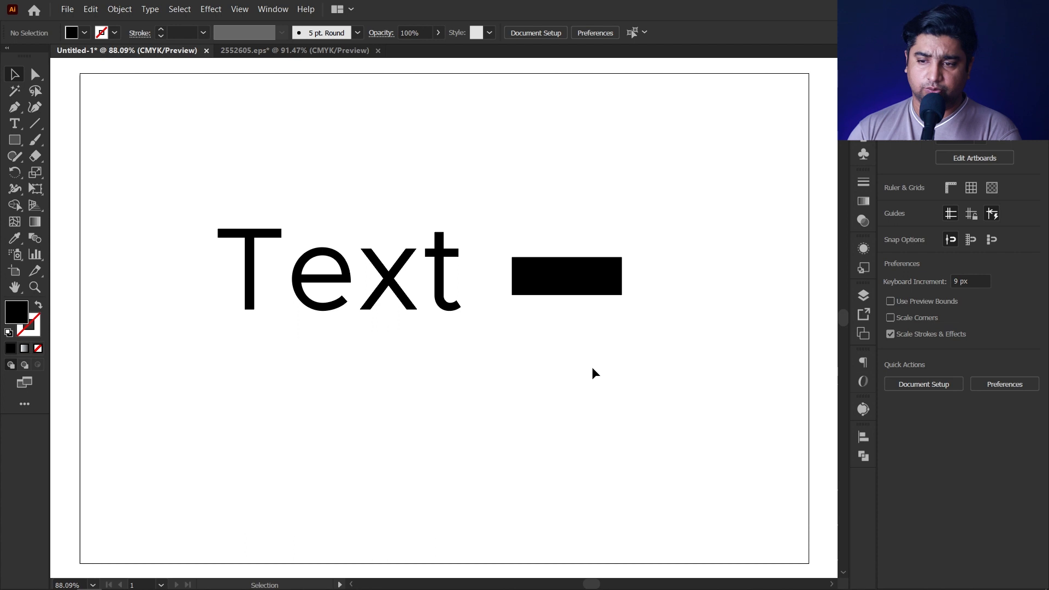
pyautogui.moveTo(534, 286); pyautogui.dragTo(564, 298)
pyautogui.click(538, 336)
# - Check the Snap to Glyph setting and nudge the rectangle beside the word "Text"
pyautogui.click(241, 9)
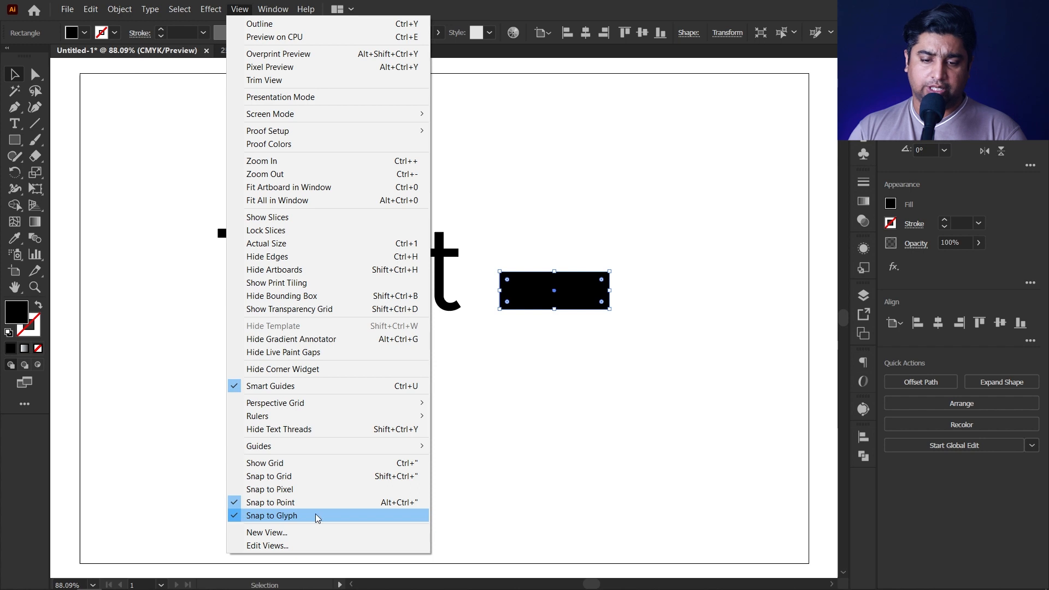
pyautogui.click(609, 421)
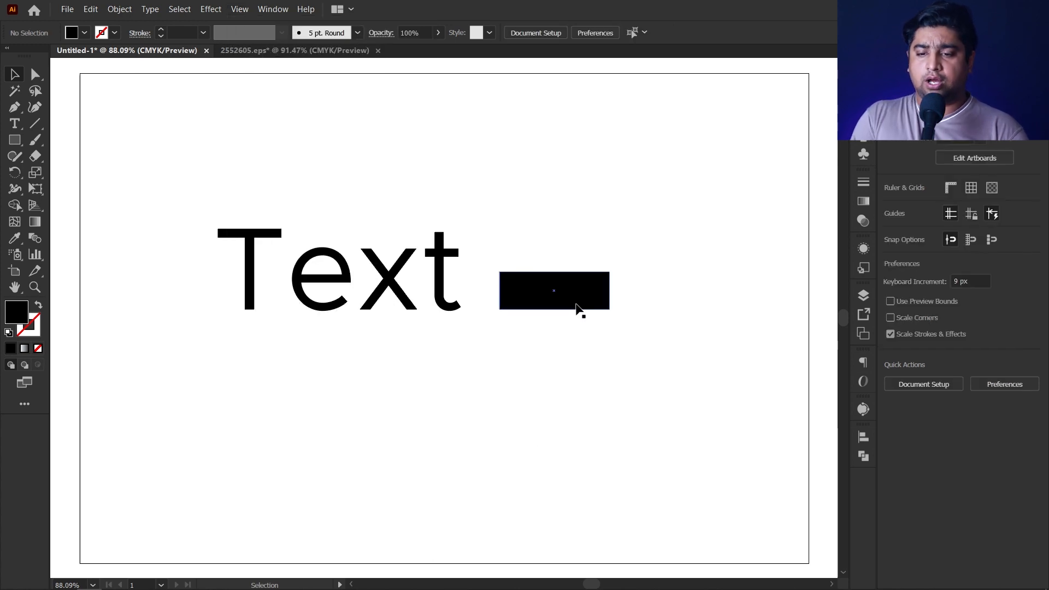
pyautogui.moveTo(569, 301)
pyautogui.mouseDown()
pyautogui.moveTo(569, 250)
pyautogui.moveTo(564, 275)
pyautogui.moveTo(579, 270)
pyautogui.moveTo(576, 288)
pyautogui.mouseUp()
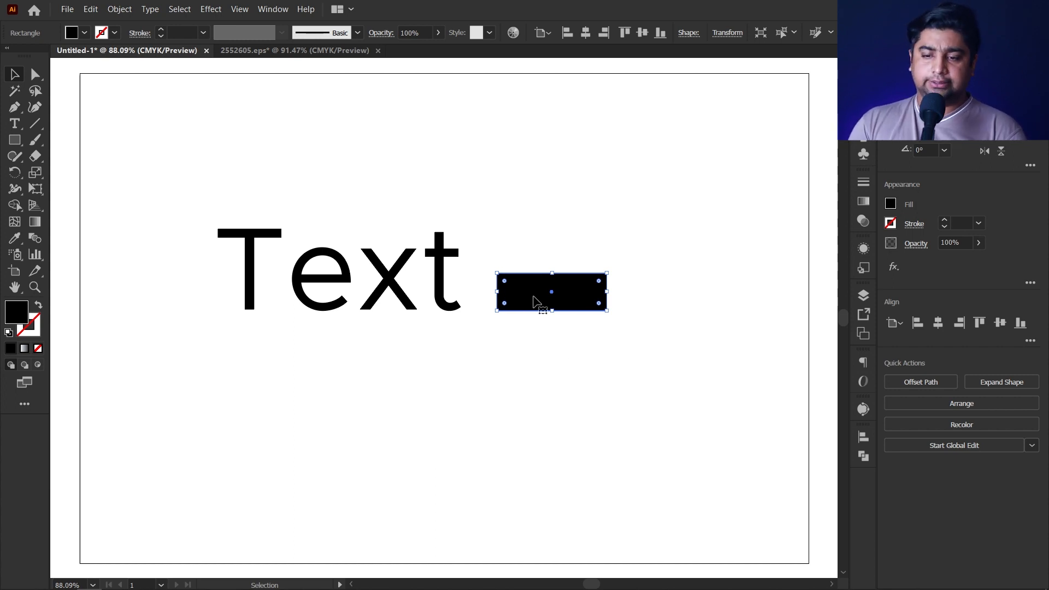
# - Delete the rectangle and the word "Text" from the artboard, and activate the Type tool
pyautogui.press('Delete')
pyautogui.click(419, 267)
pyautogui.press('Delete')
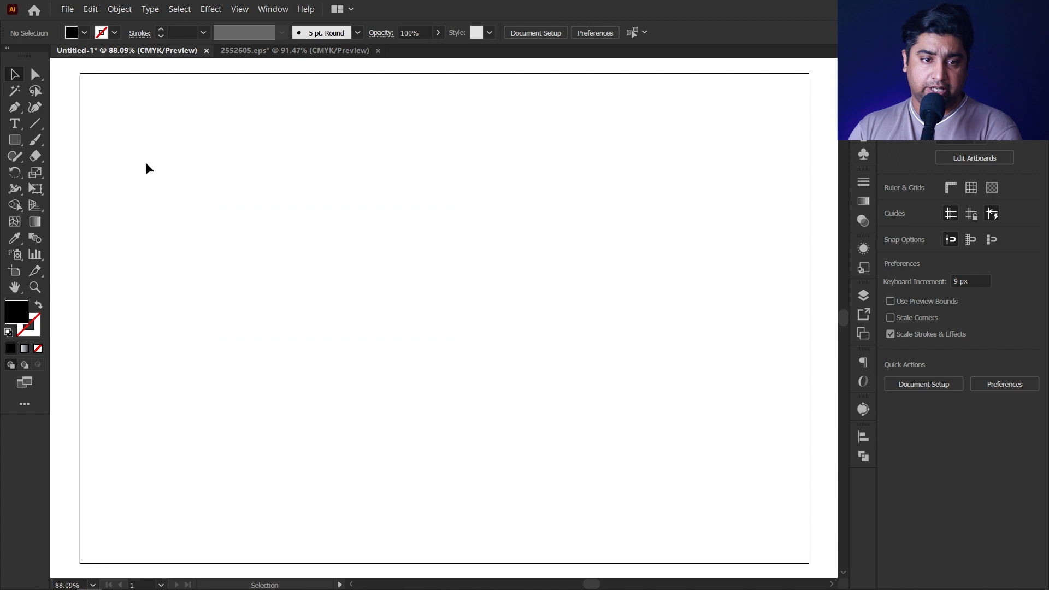
pyautogui.click(14, 125)
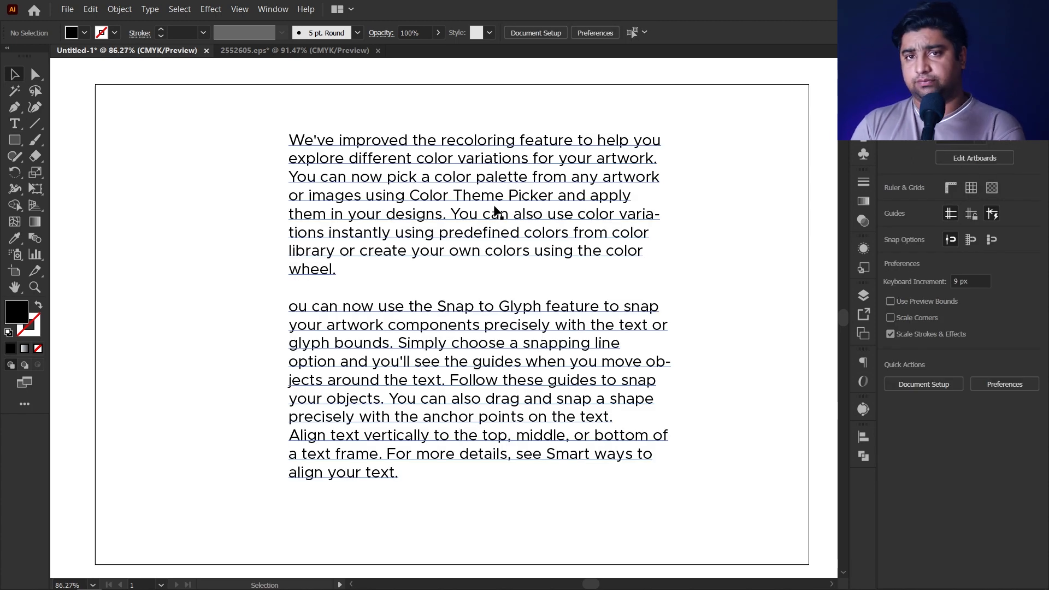
# - Try drawing a small placeholder text frame over the artboard's upper-left corner, and undo it
pyautogui.click(410, 231)
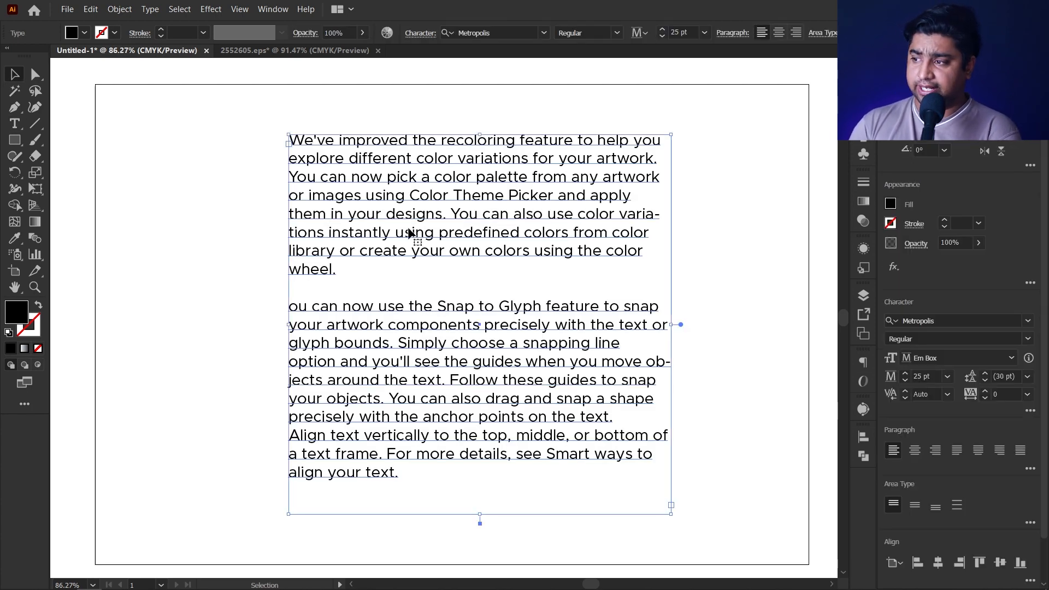
pyautogui.click(14, 123)
pyautogui.moveTo(86, 108); pyautogui.dragTo(216, 217)
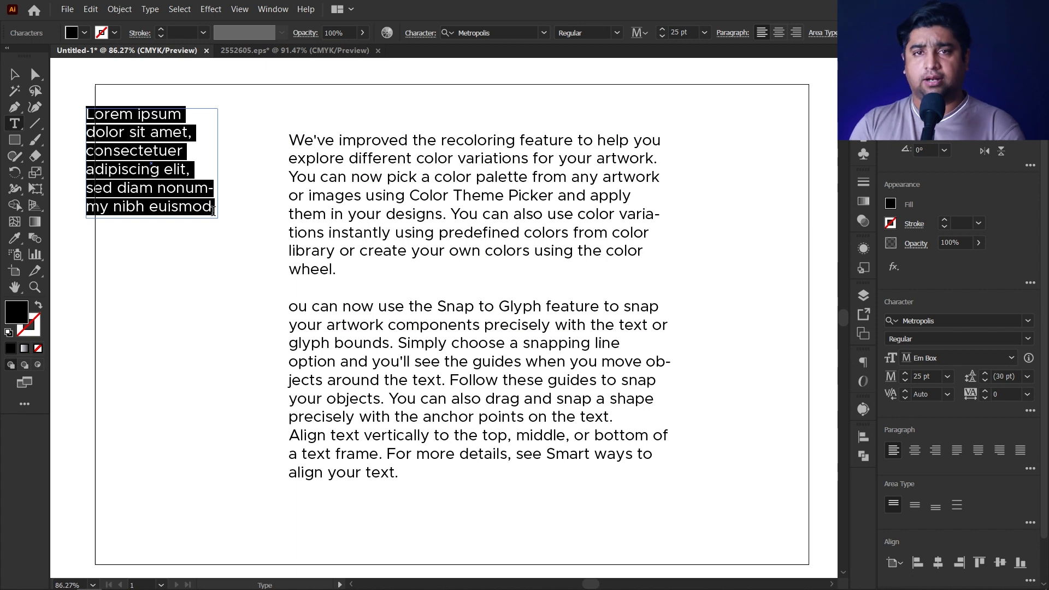
pyautogui.hotkey('ctrl', 'z')
pyautogui.click(16, 74)
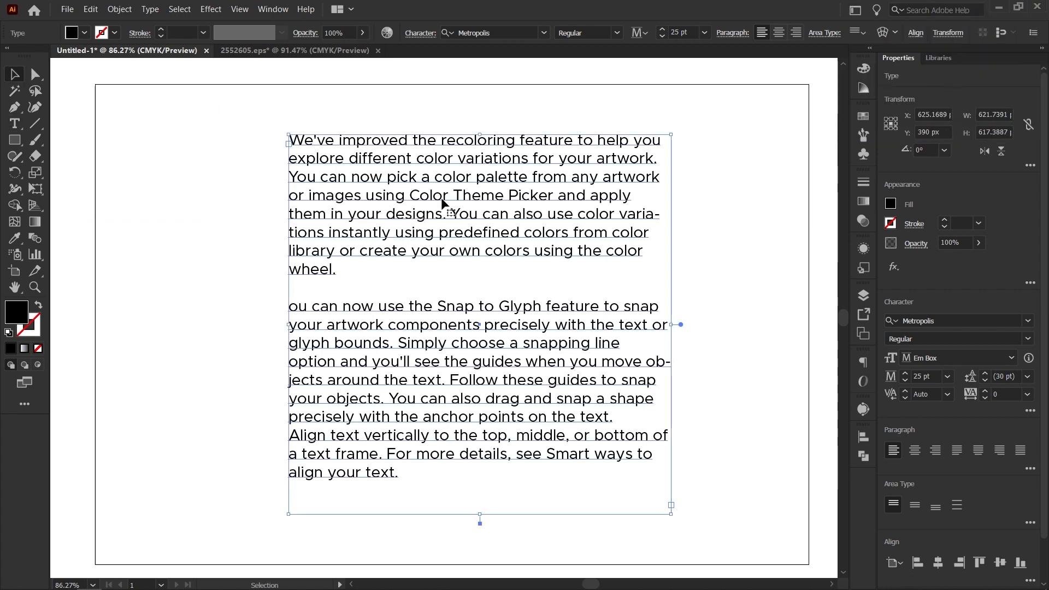
# - Shift the two-paragraph text frame slightly right, try center alignment on its text, and restore left alignment
pyautogui.moveTo(463, 193); pyautogui.dragTo(468, 192)
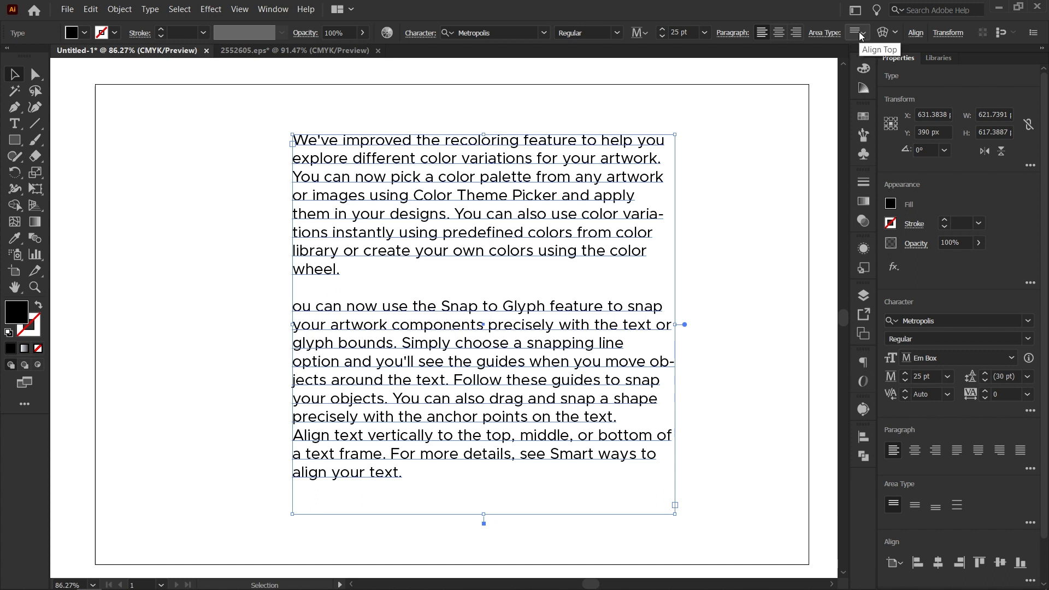
pyautogui.click(778, 34)
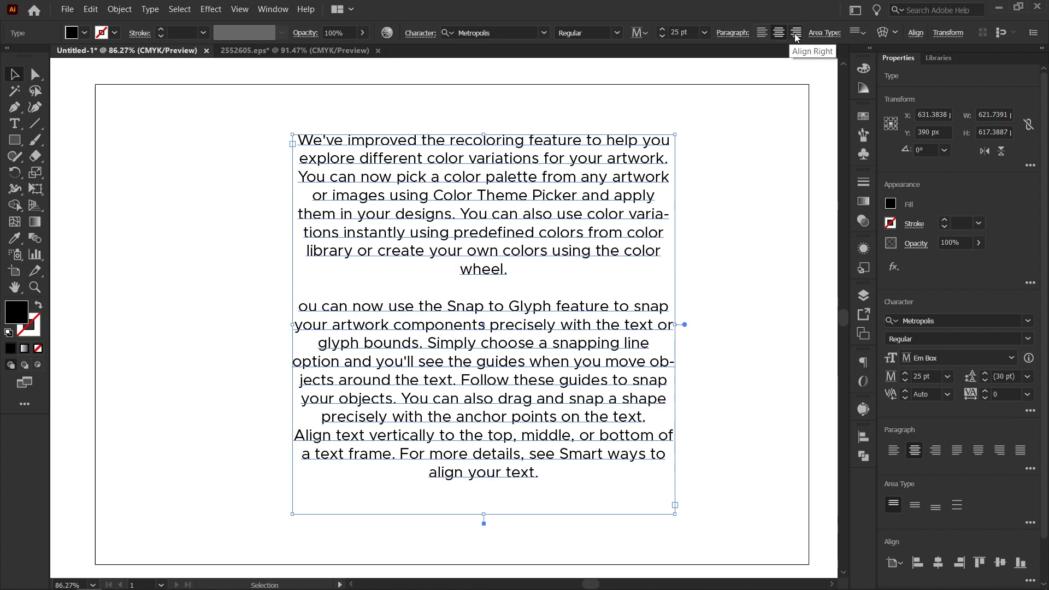
pyautogui.click(762, 33)
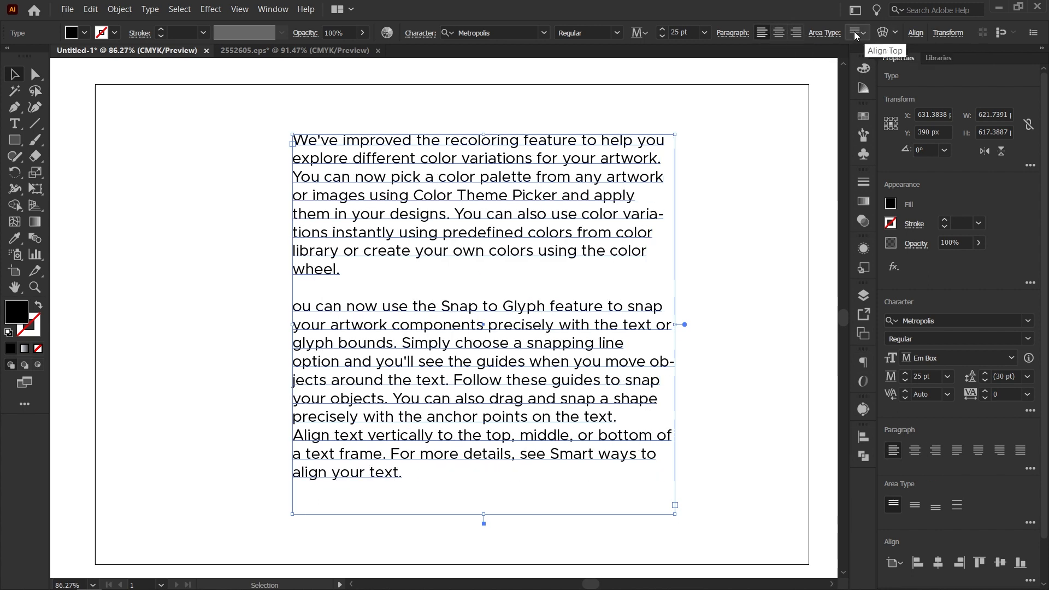
# - Set the area text's vertical alignment to Center and widen its frame to about 716 px
pyautogui.click(856, 33)
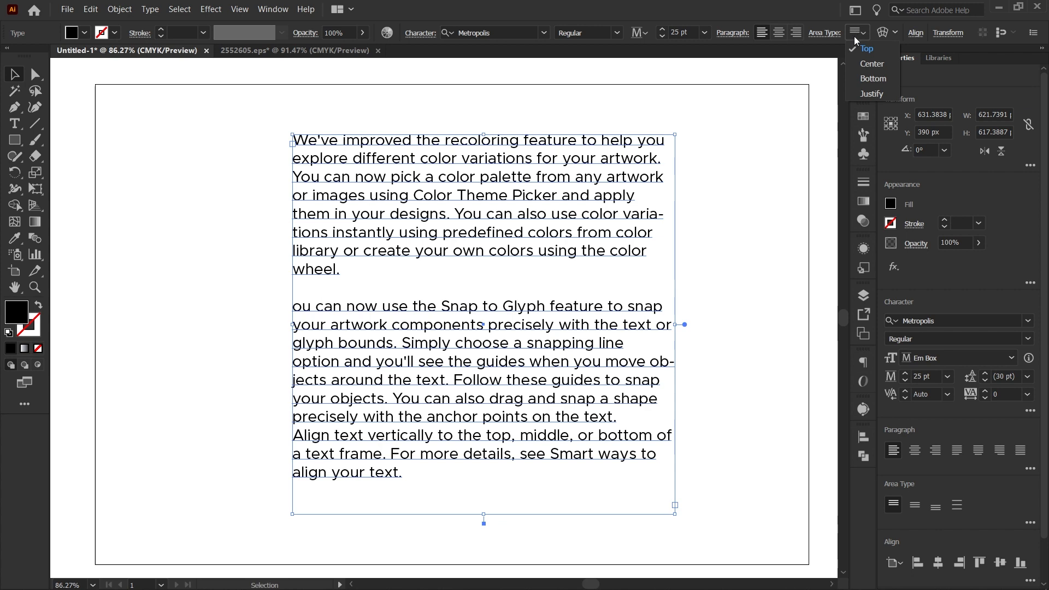
pyautogui.click(880, 68)
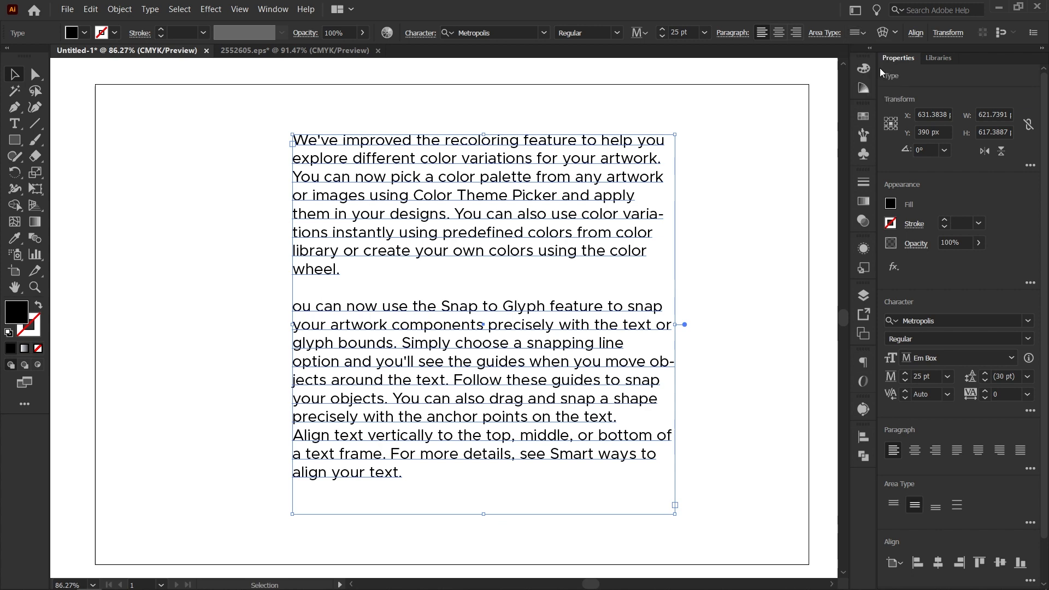
pyautogui.scroll(-2, 595, 245)
pyautogui.moveTo(648, 298); pyautogui.dragTo(687, 298)
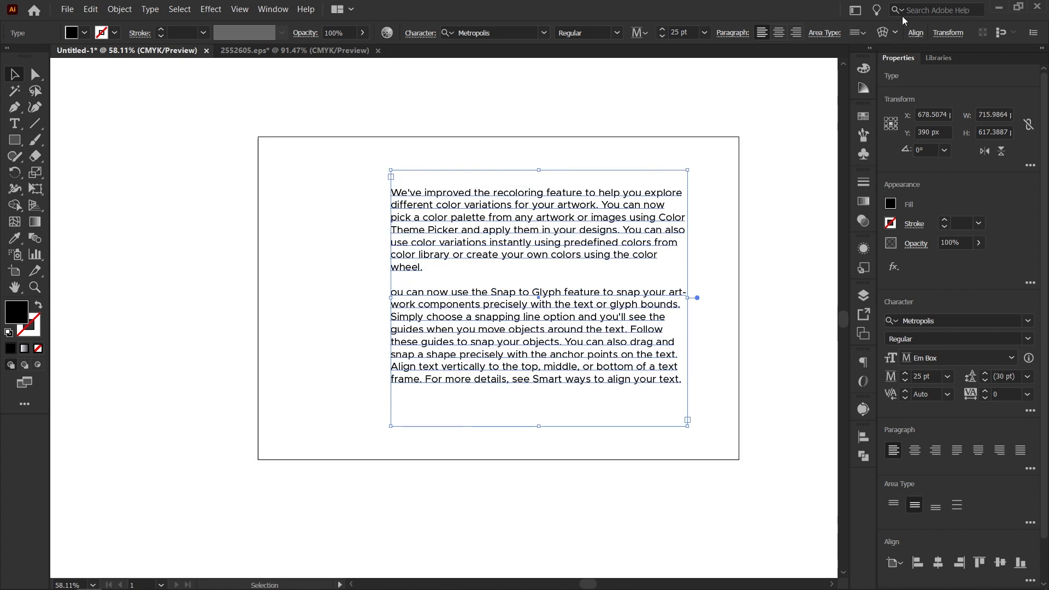
# - Set the area text's vertical alignment to Bottom, then try Justify and undo it
pyautogui.click(861, 35)
pyautogui.click(874, 82)
pyautogui.click(858, 34)
pyautogui.click(870, 94)
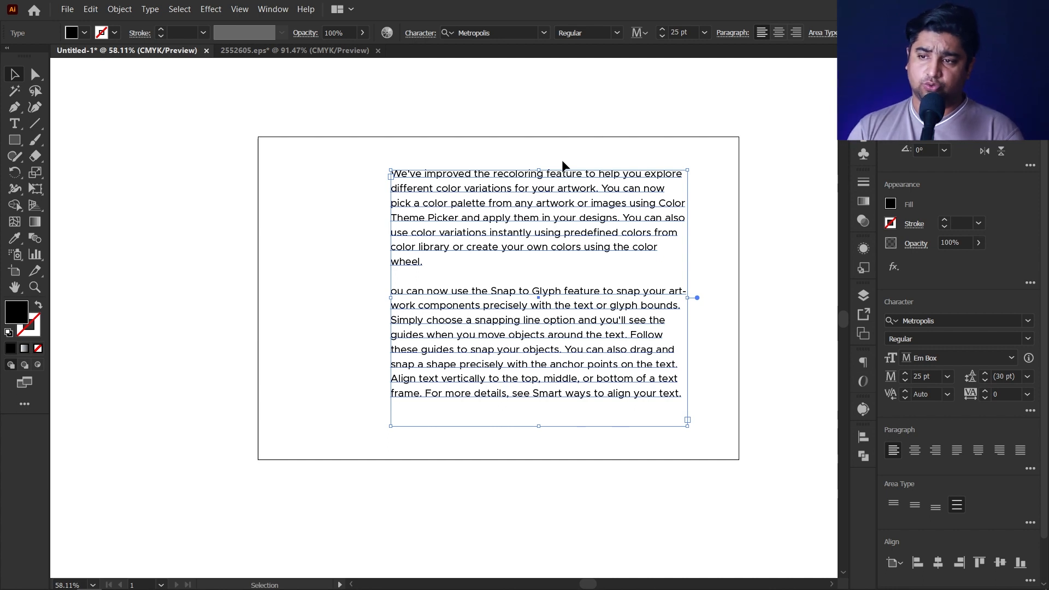
pyautogui.hotkey('ctrl', 'z')
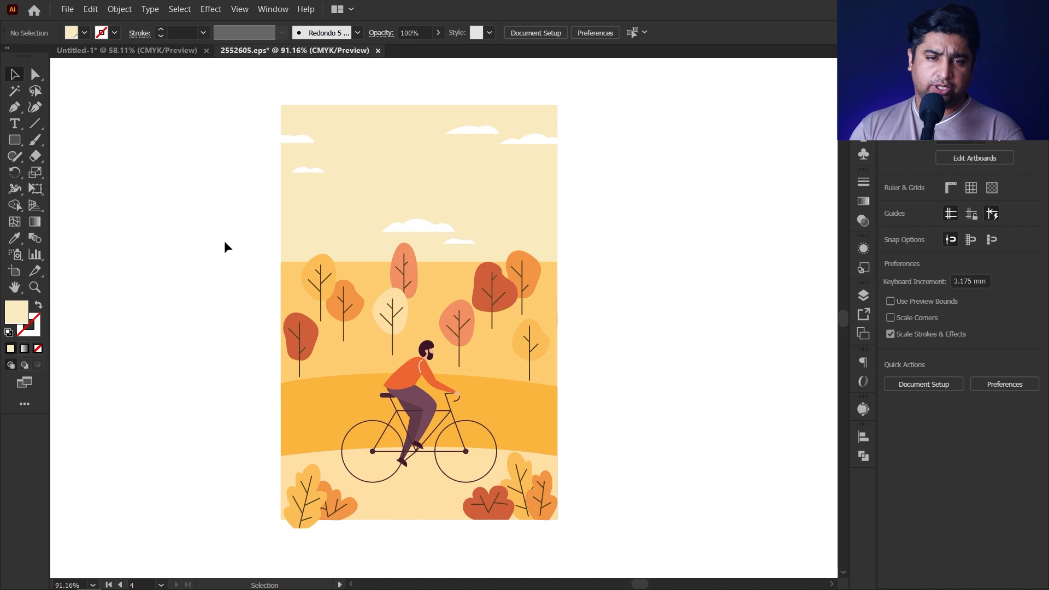
# - Enable "Select and Unlock objects on canvas" in the Selection & Anchor Display preferences
pyautogui.click(91, 10)
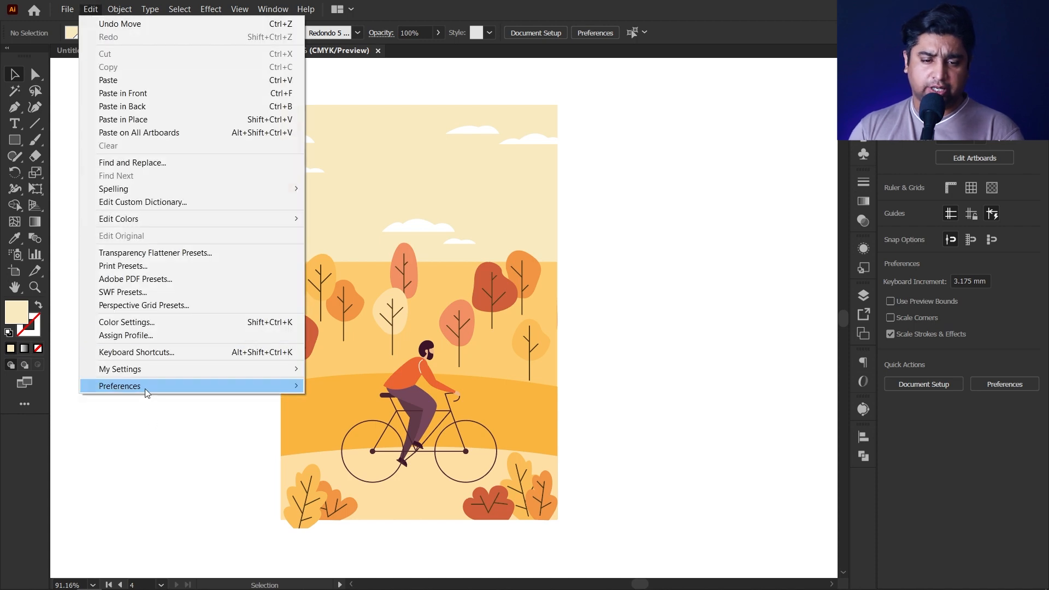
pyautogui.moveTo(145, 389)
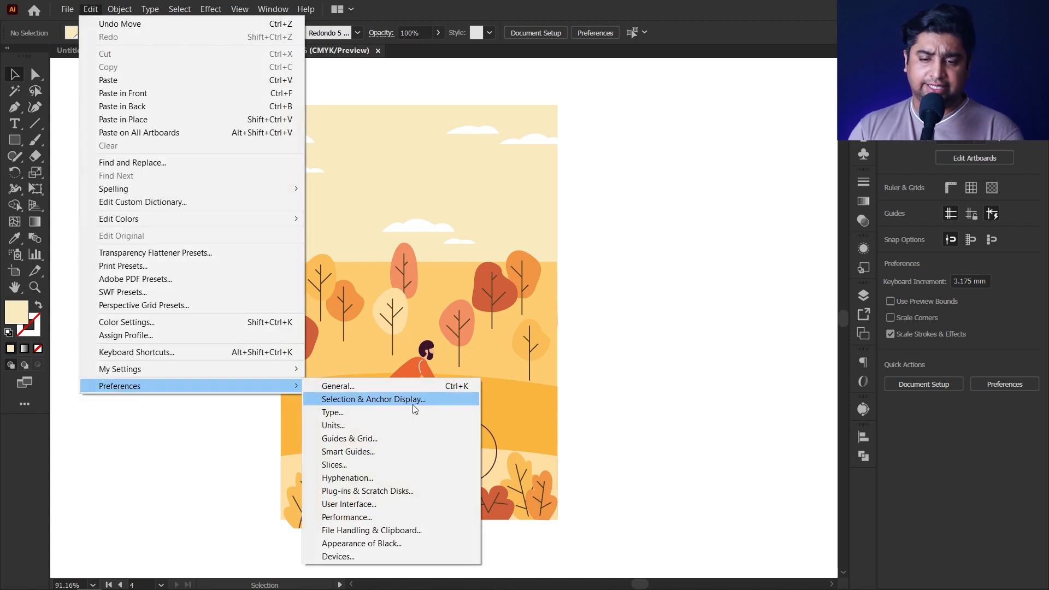
pyautogui.click(415, 405)
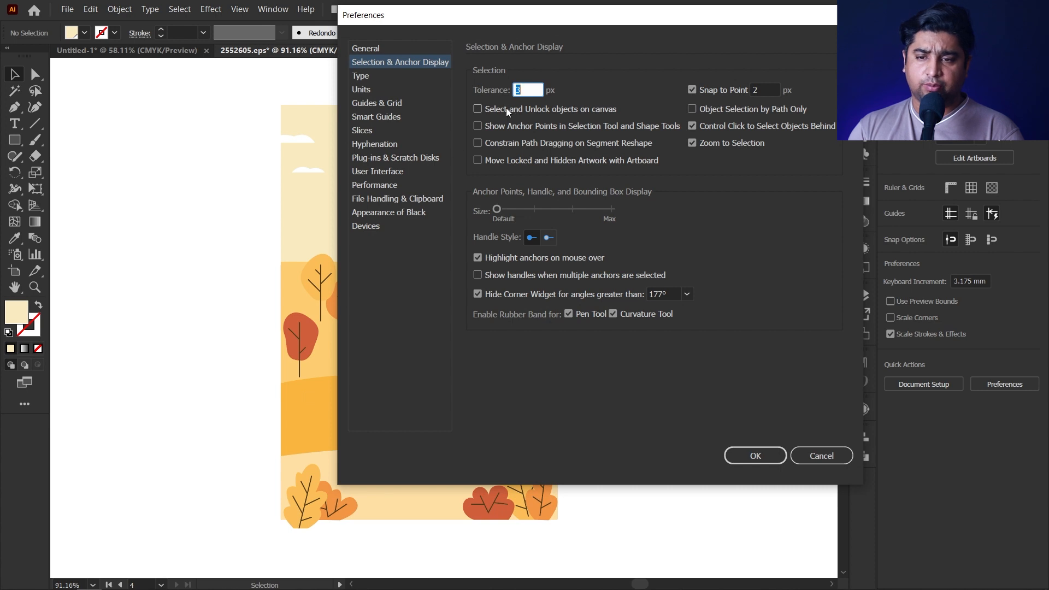
pyautogui.click(508, 108)
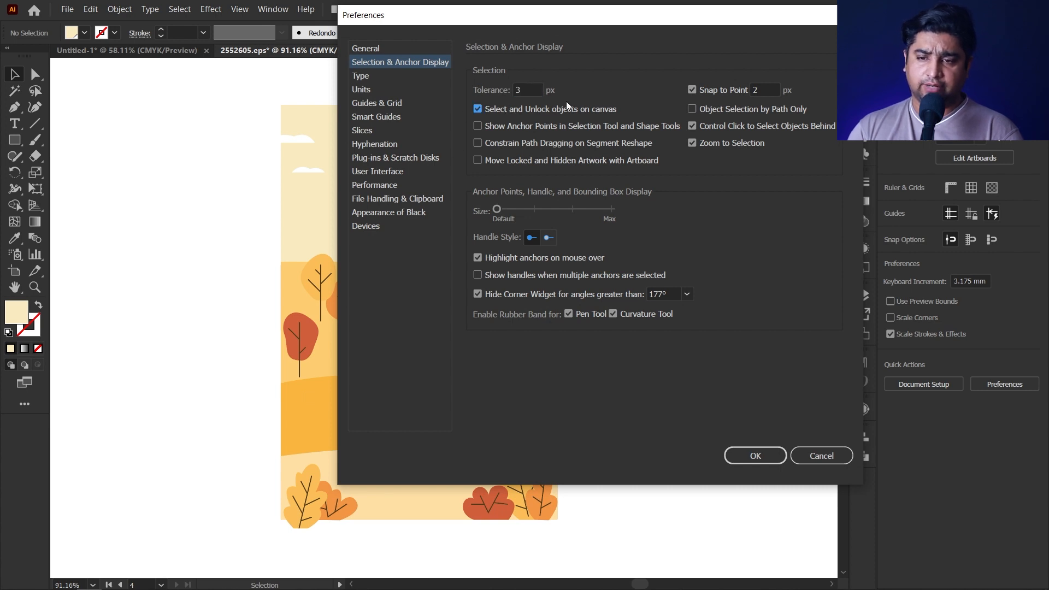
pyautogui.click(765, 454)
# - Select the cyclist illustration's background group and lock it
pyautogui.click(373, 134)
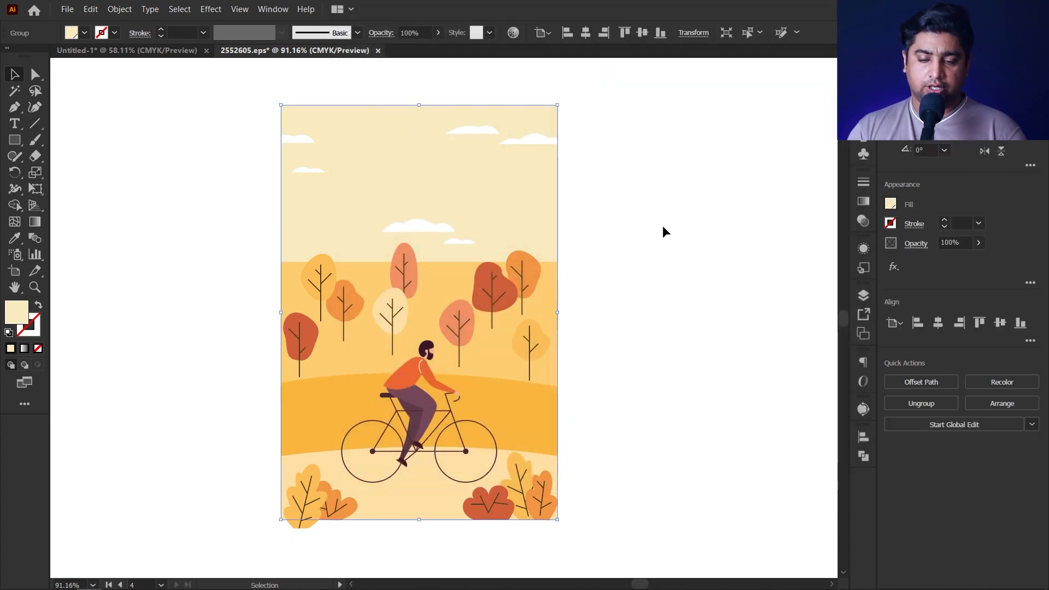
pyautogui.hotkey('ctrl', '2')
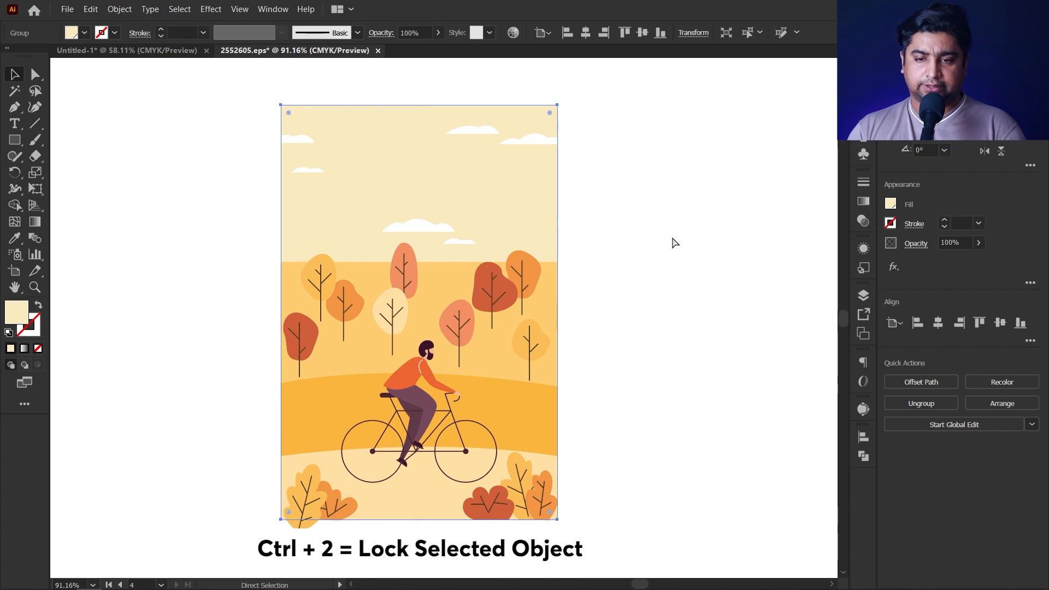
pyautogui.hotkey('ctrl', '2')
# - Select the whole cyclist illustration, try moving it to the right, and undo the move
pyautogui.moveTo(606, 87); pyautogui.dragTo(241, 547)
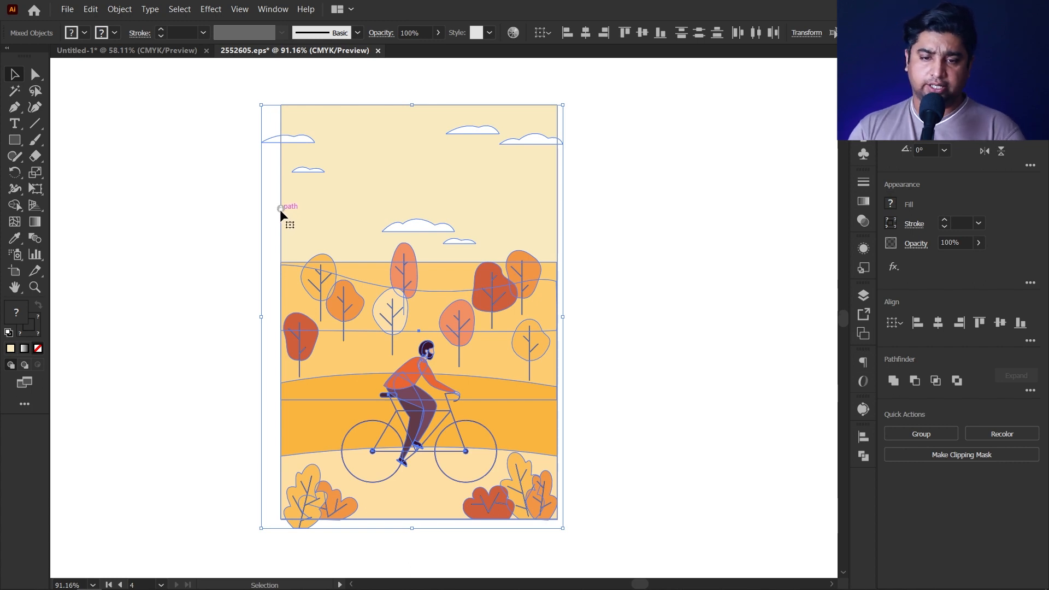
pyautogui.scroll(1, 288, 205)
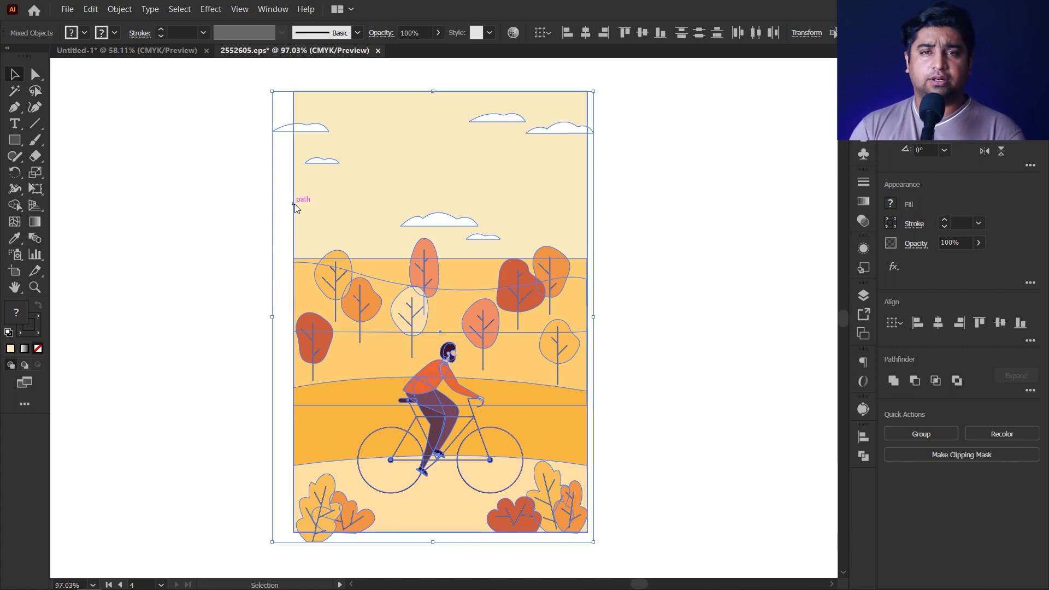
pyautogui.moveTo(294, 204); pyautogui.dragTo(557, 222)
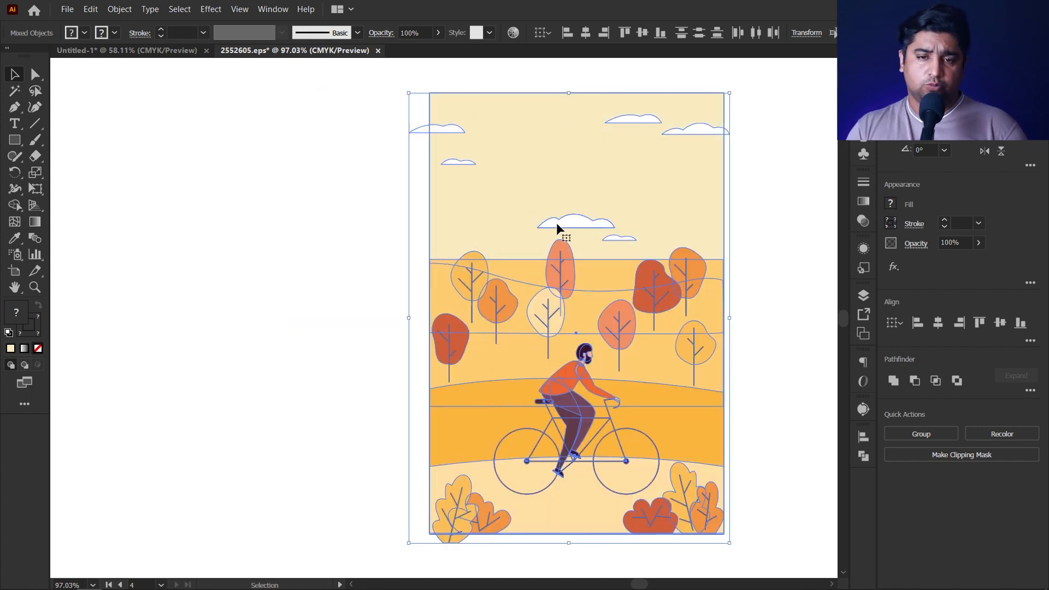
pyautogui.hotkey('ctrl', 'z')
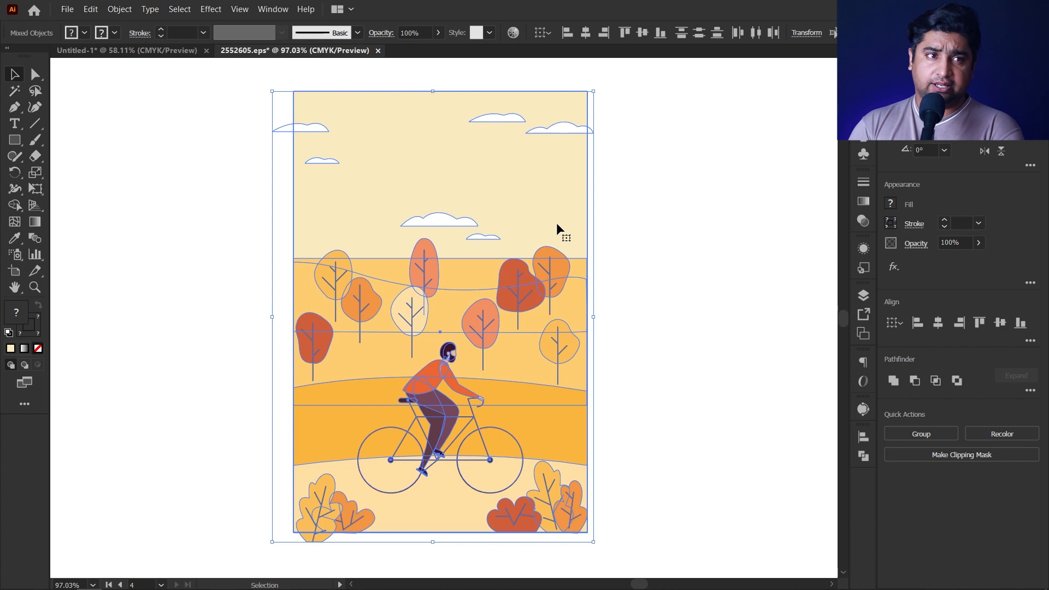